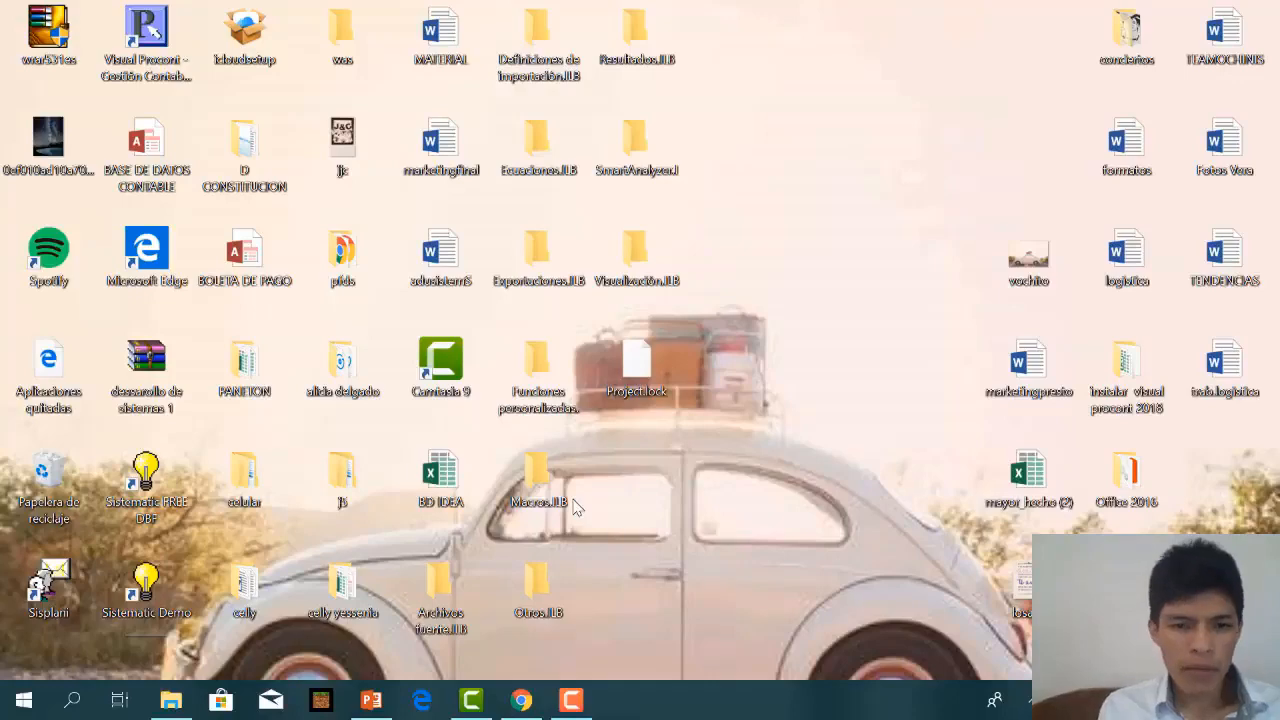
Launch CaseWare IDEA and dismiss the shared-project notice.
{"action": "left_click", "coordinate": [37, 703]}
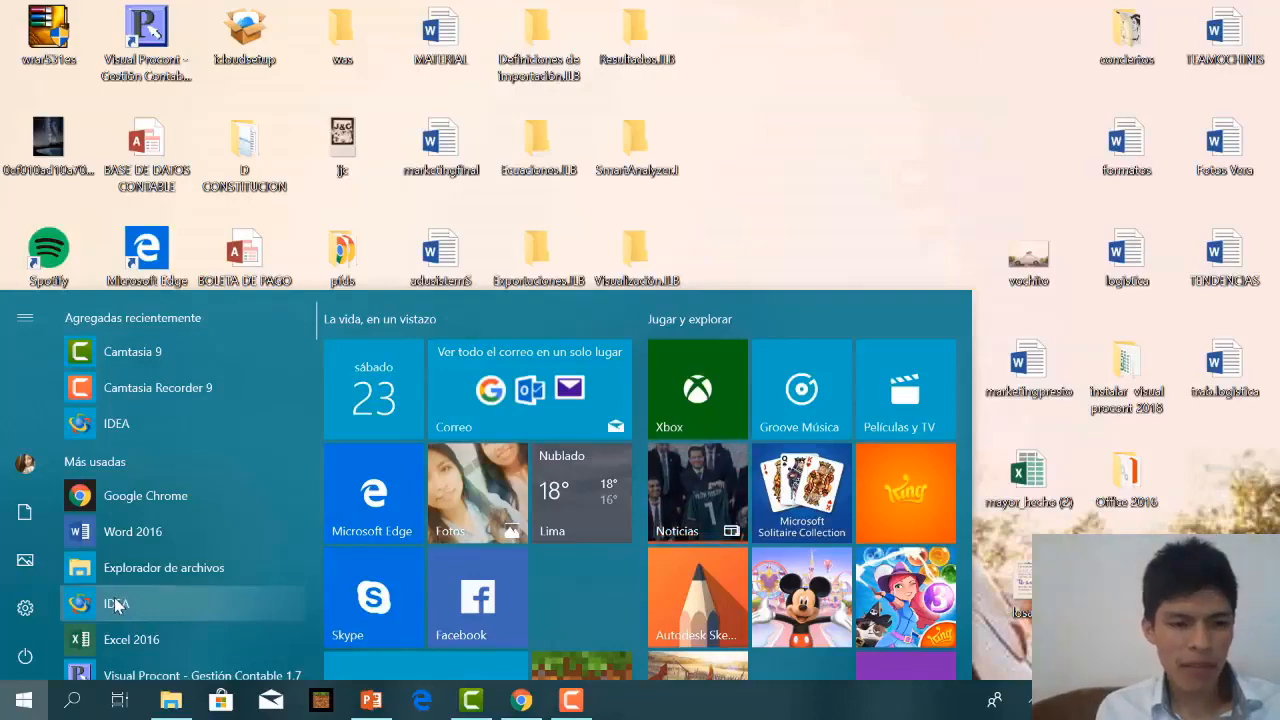
{"action": "left_click", "coordinate": [116, 604]}
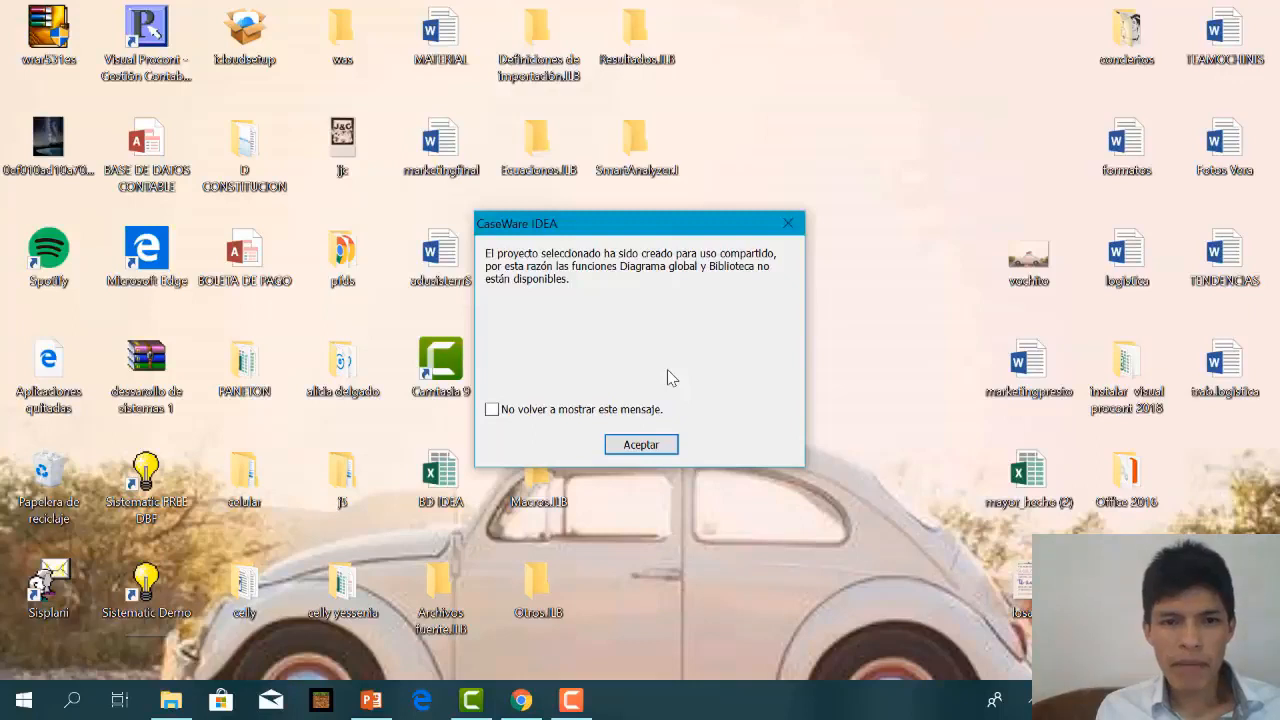
{"action": "left_click", "coordinate": [641, 445]}
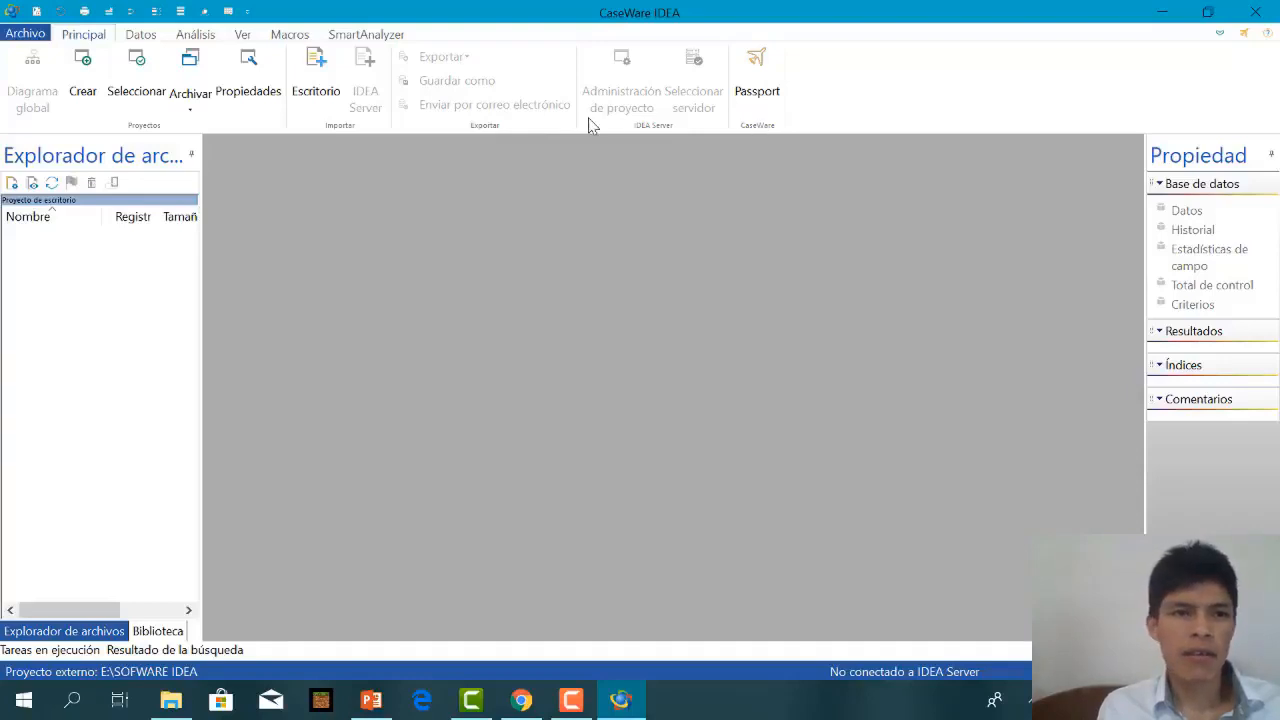
Start a new external project with F:\SOFWARE IDEA as its folder.
{"action": "left_click", "coordinate": [81, 78]}
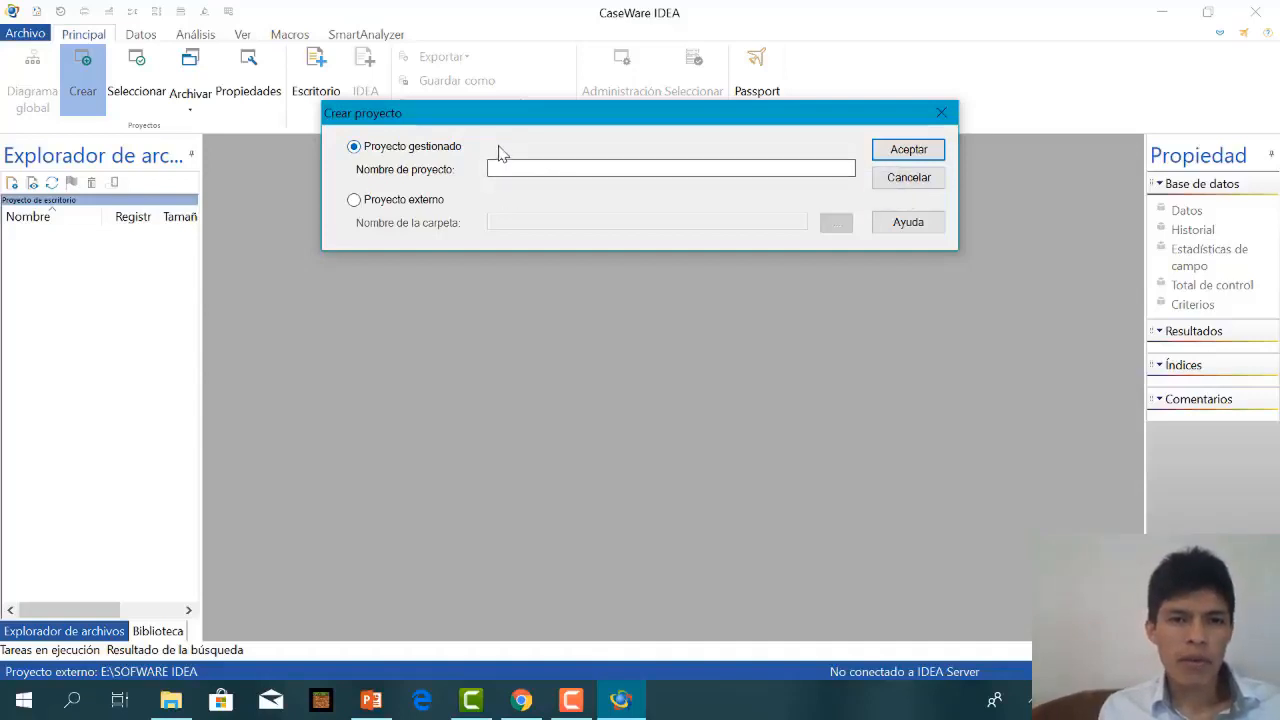
{"action": "left_click", "coordinate": [366, 203]}
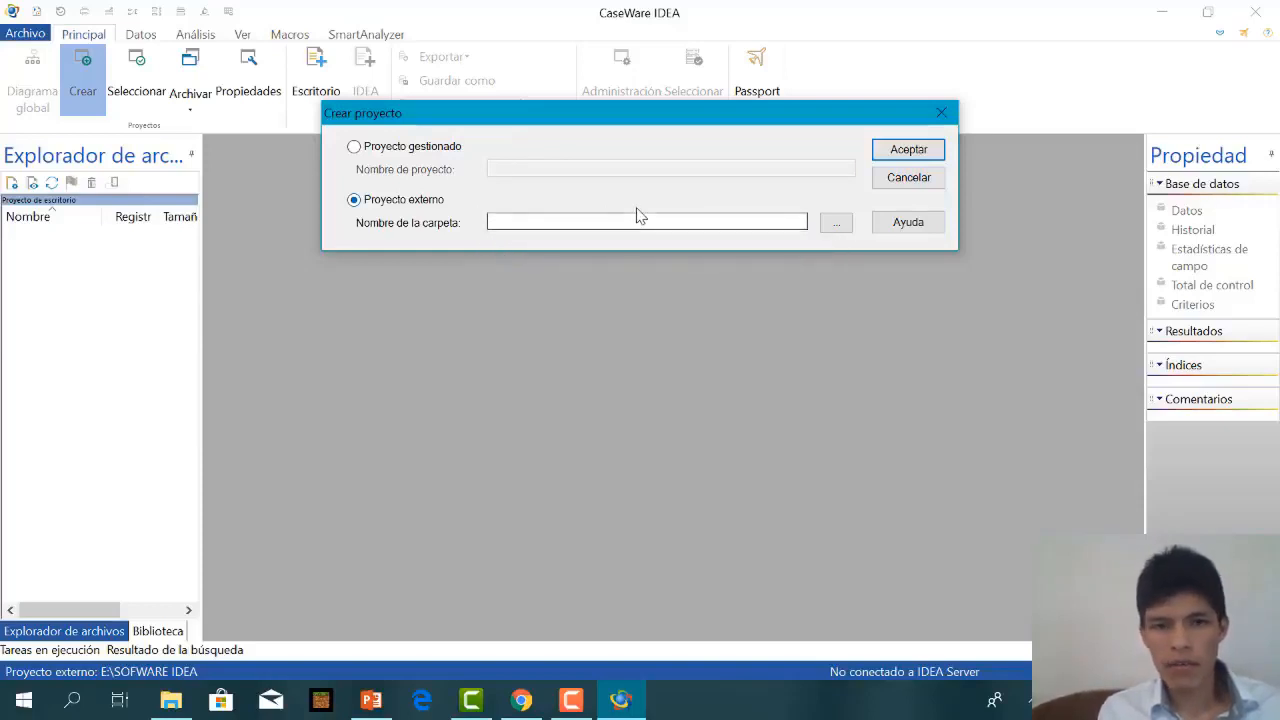
{"action": "left_click", "coordinate": [838, 226]}
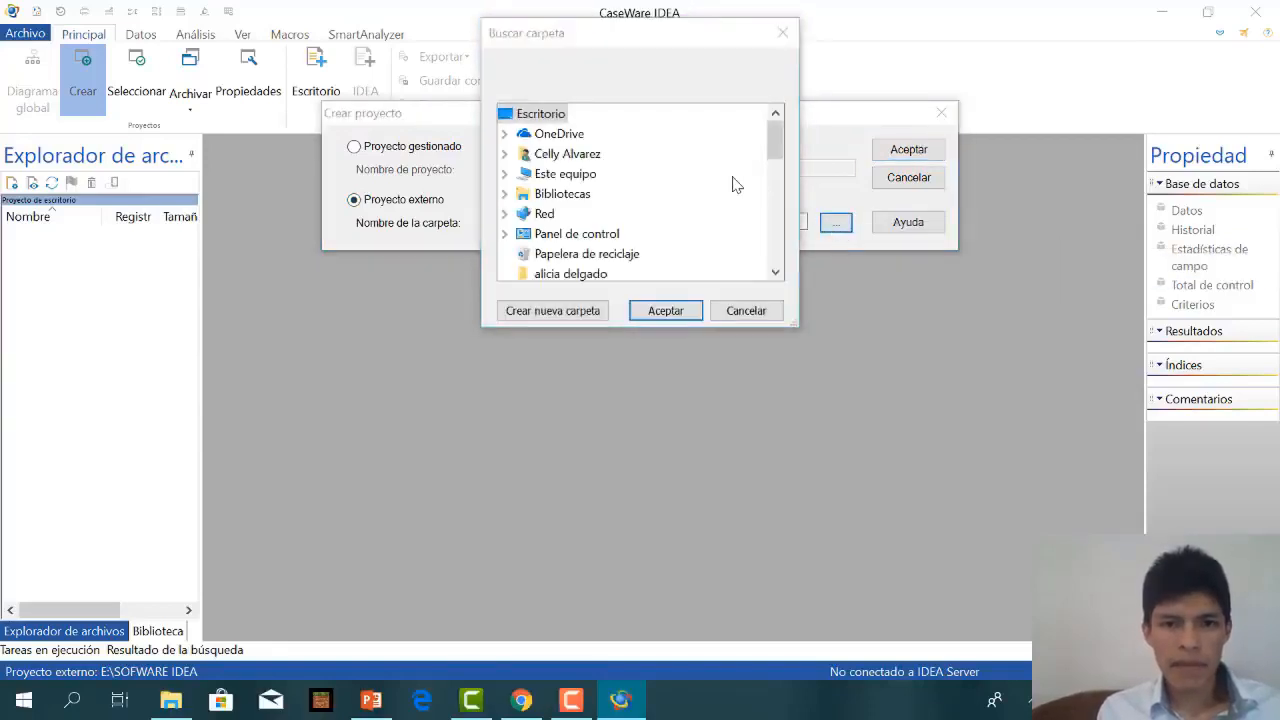
{"action": "left_click_drag", "start_coordinate": [770, 153], "coordinate": [771, 127]}
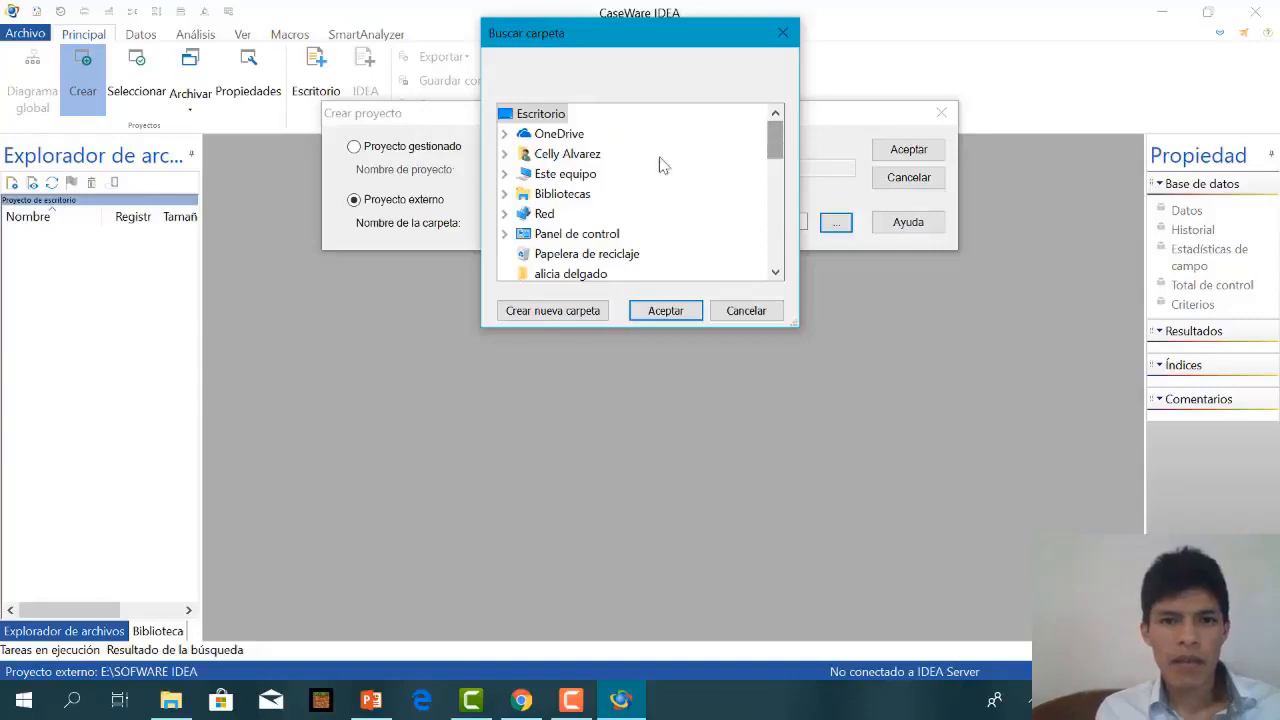
{"action": "left_click", "coordinate": [565, 174]}
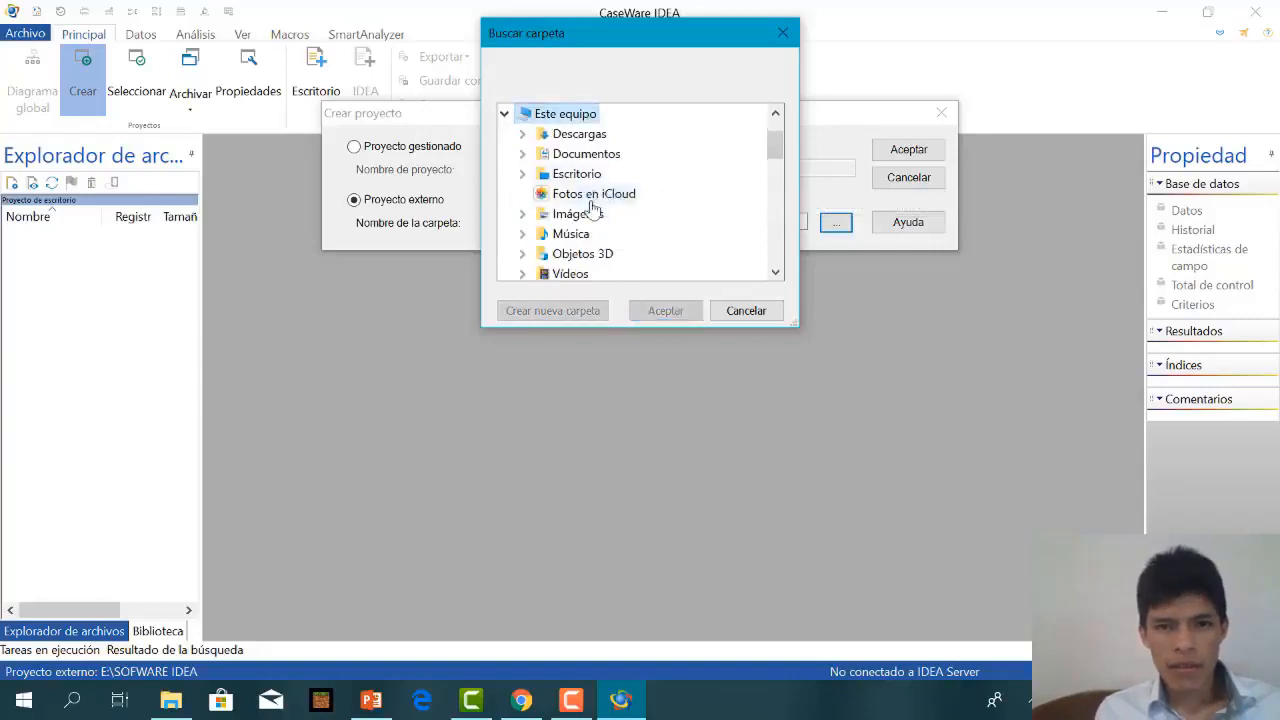
{"action": "left_click_drag", "start_coordinate": [592, 218], "coordinate": [642, 218]}
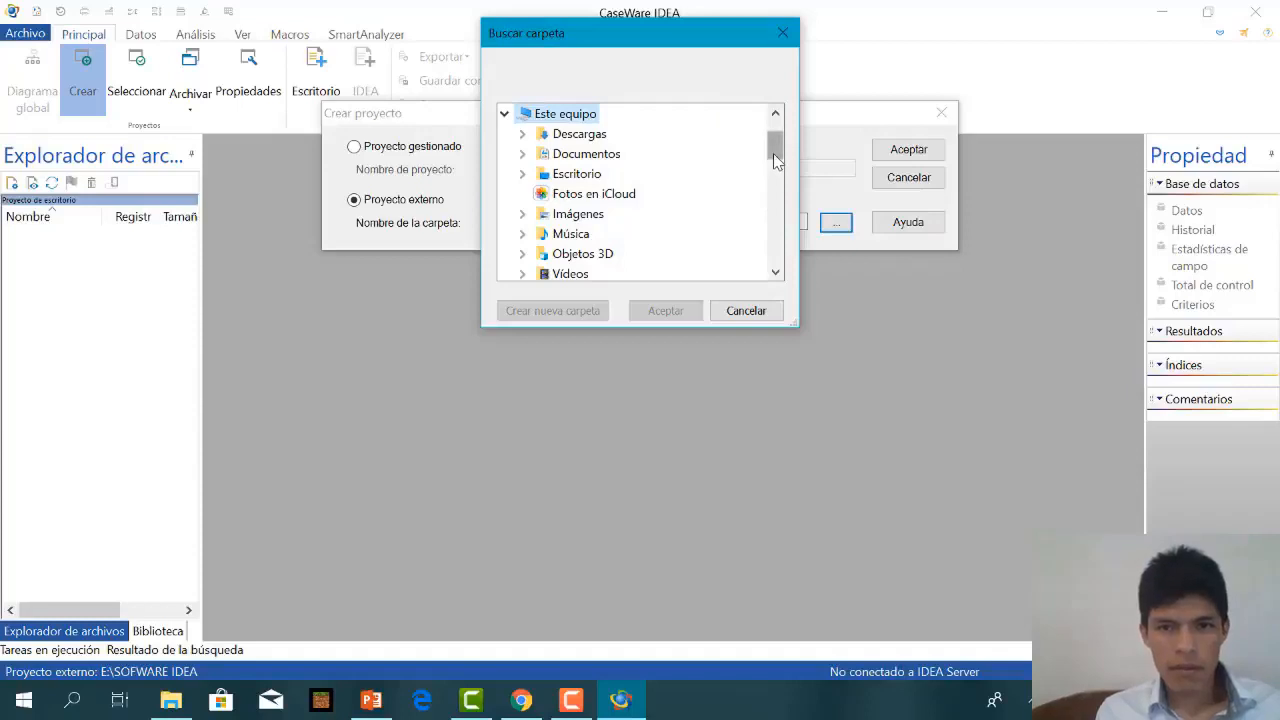
{"action": "scroll", "coordinate": [773, 180], "scroll_direction": "down", "scroll_amount": 2}
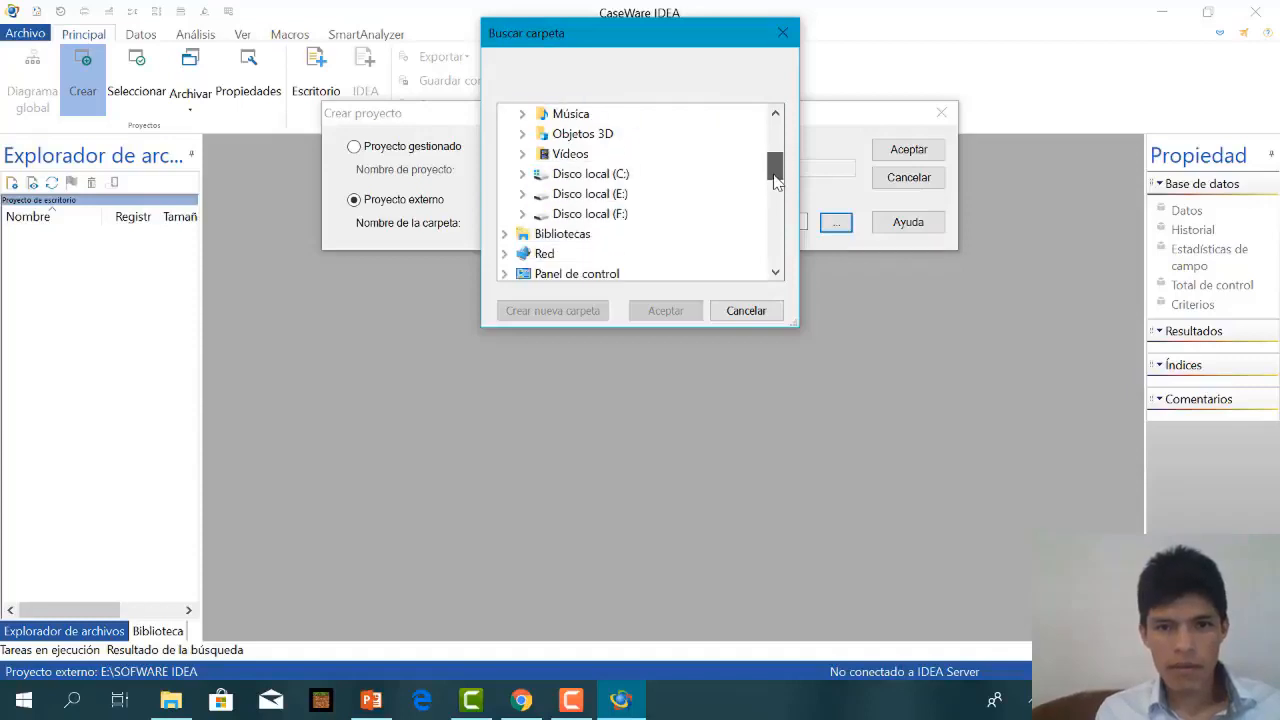
{"action": "left_click", "coordinate": [617, 214]}
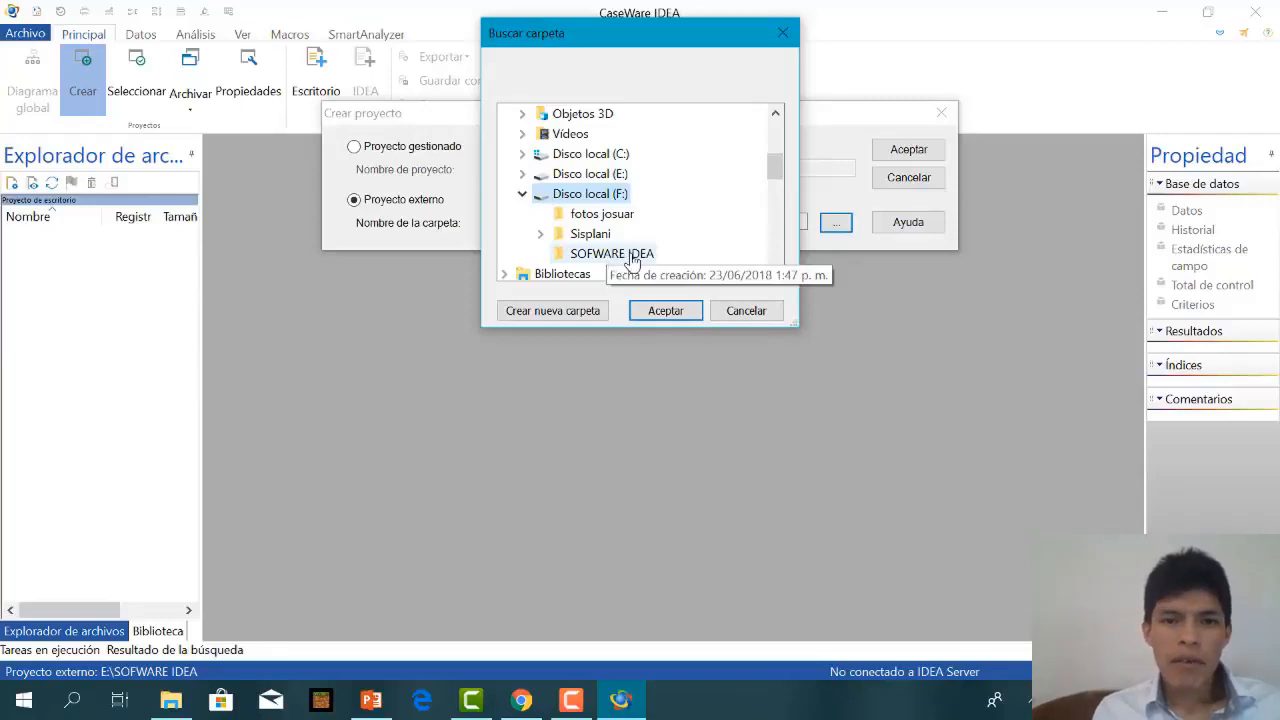
{"action": "left_click", "coordinate": [621, 256]}
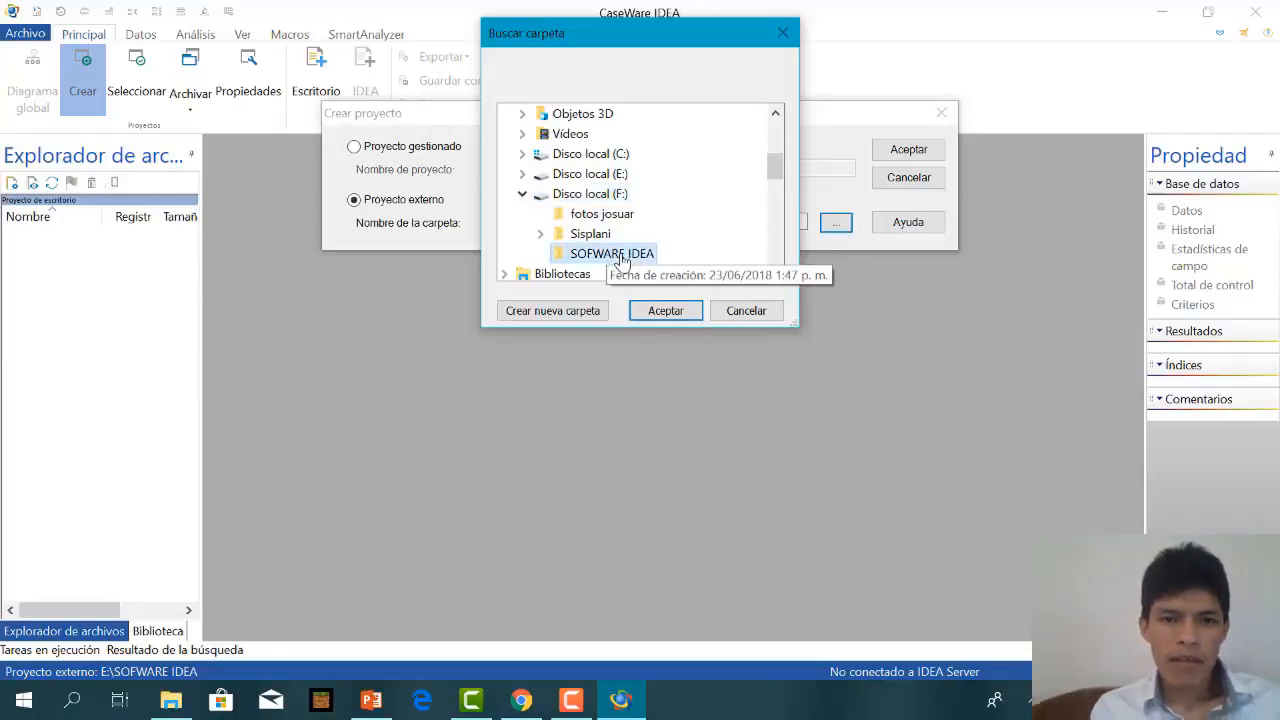
{"action": "left_click", "coordinate": [670, 311]}
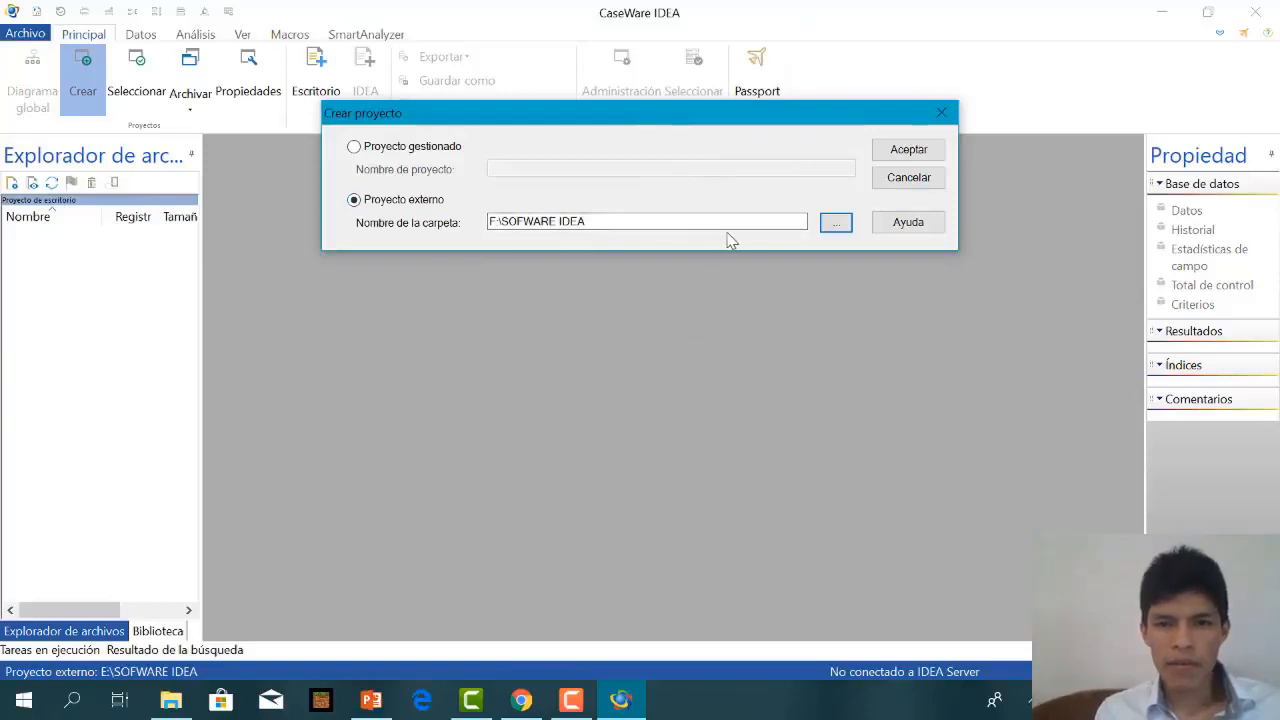
Create the project for individual use (Uso individual) and view its project properties without changing them.
{"action": "left_click", "coordinate": [910, 161]}
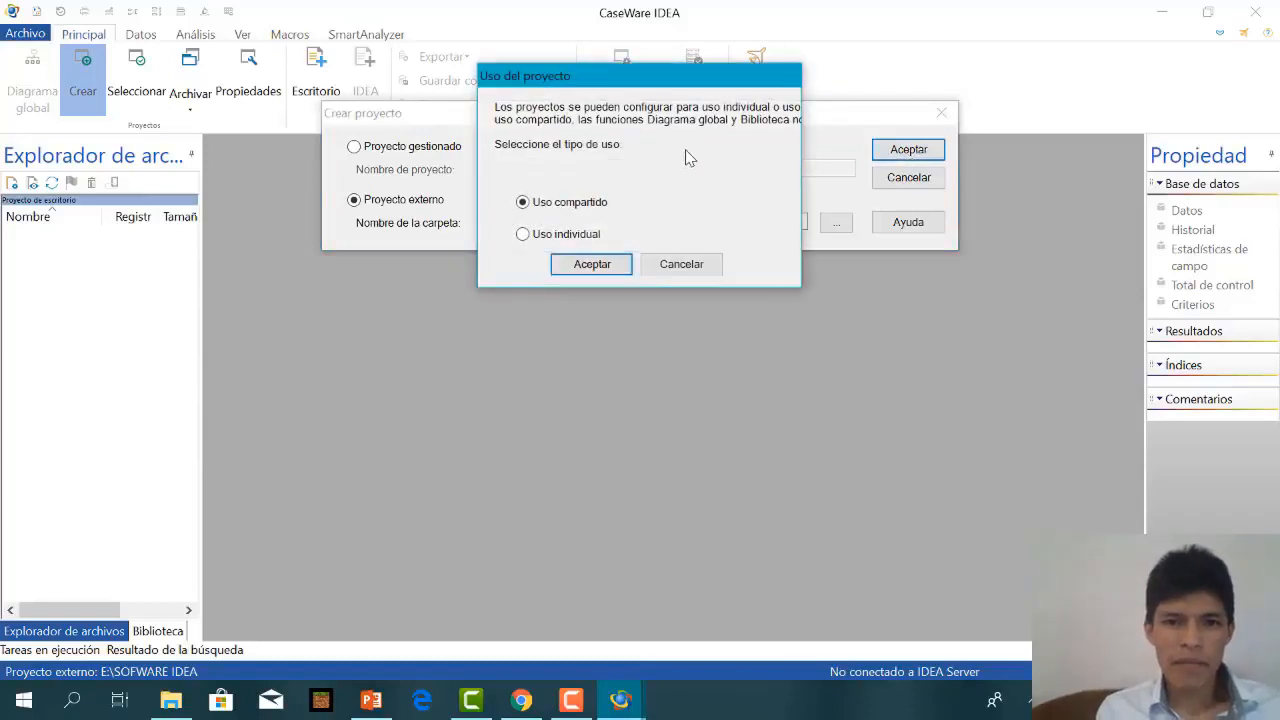
{"action": "left_click", "coordinate": [523, 236]}
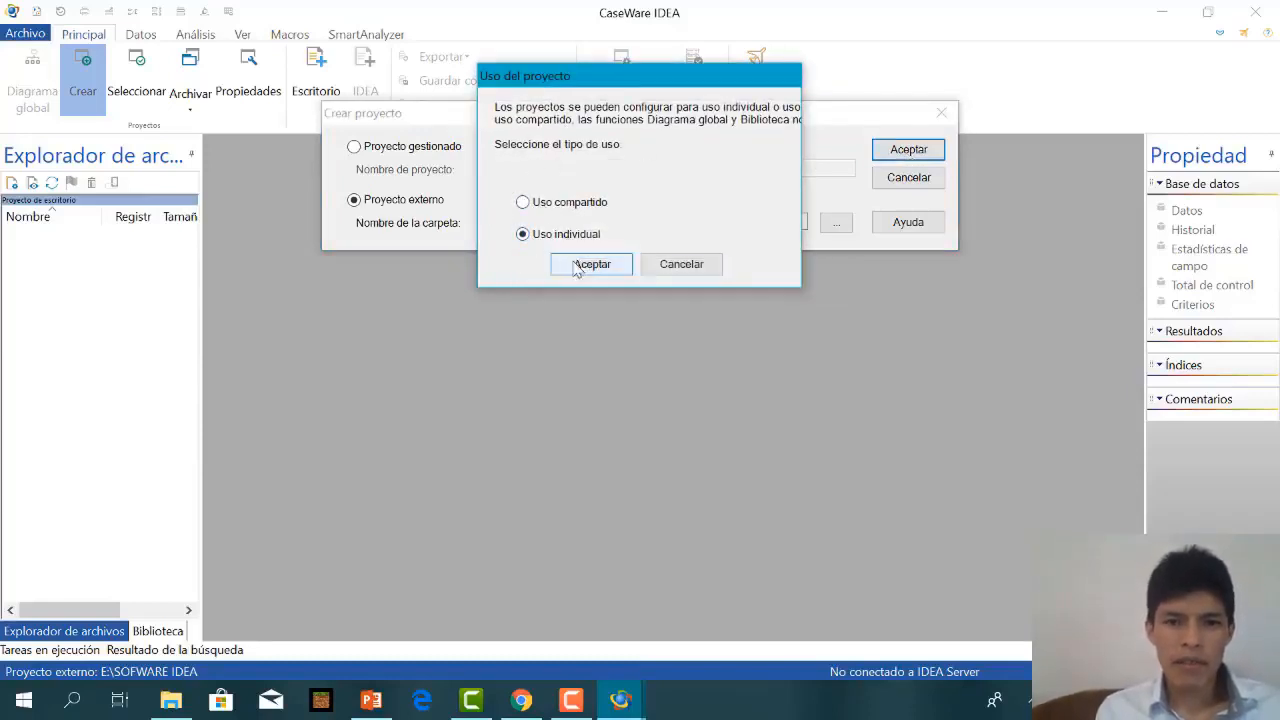
{"action": "left_click", "coordinate": [580, 270]}
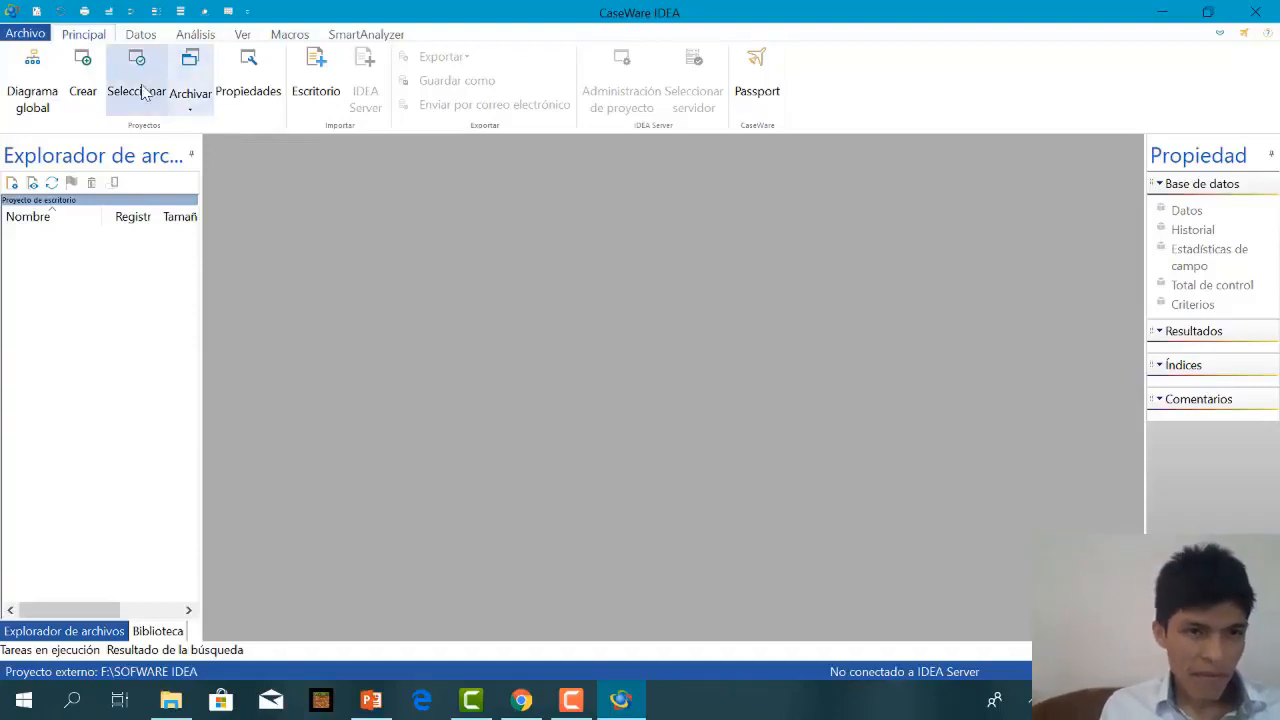
{"action": "left_click", "coordinate": [249, 101]}
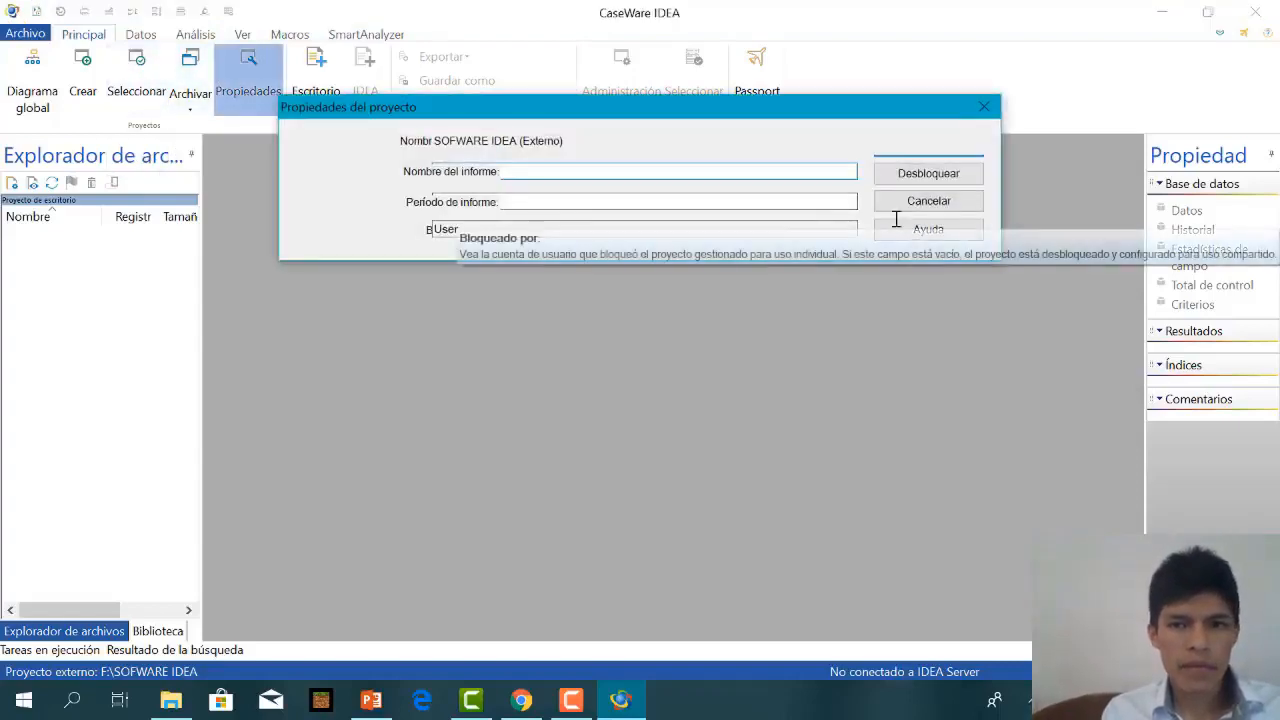
{"action": "left_click", "coordinate": [904, 203]}
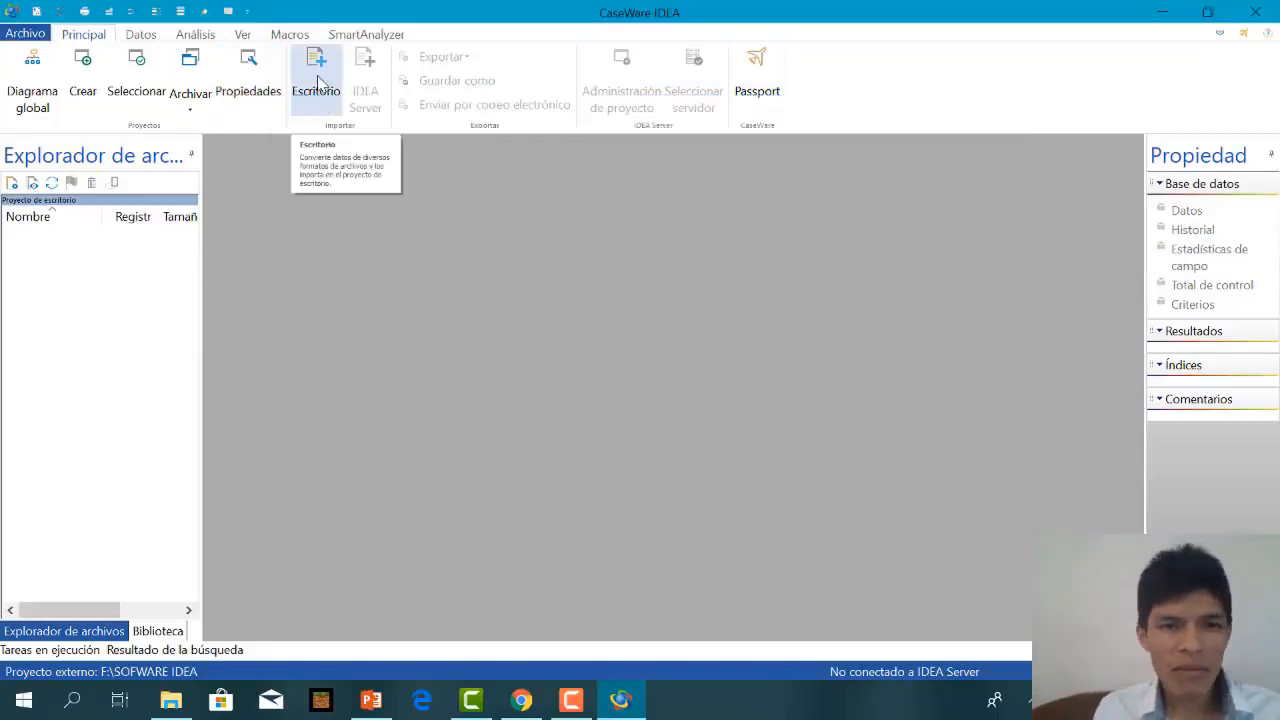
Start a desktop import in Microsoft Excel format with F:\SOFWARE IDEA\BD IDEA.xlsx as the source file.
{"action": "left_click", "coordinate": [318, 84]}
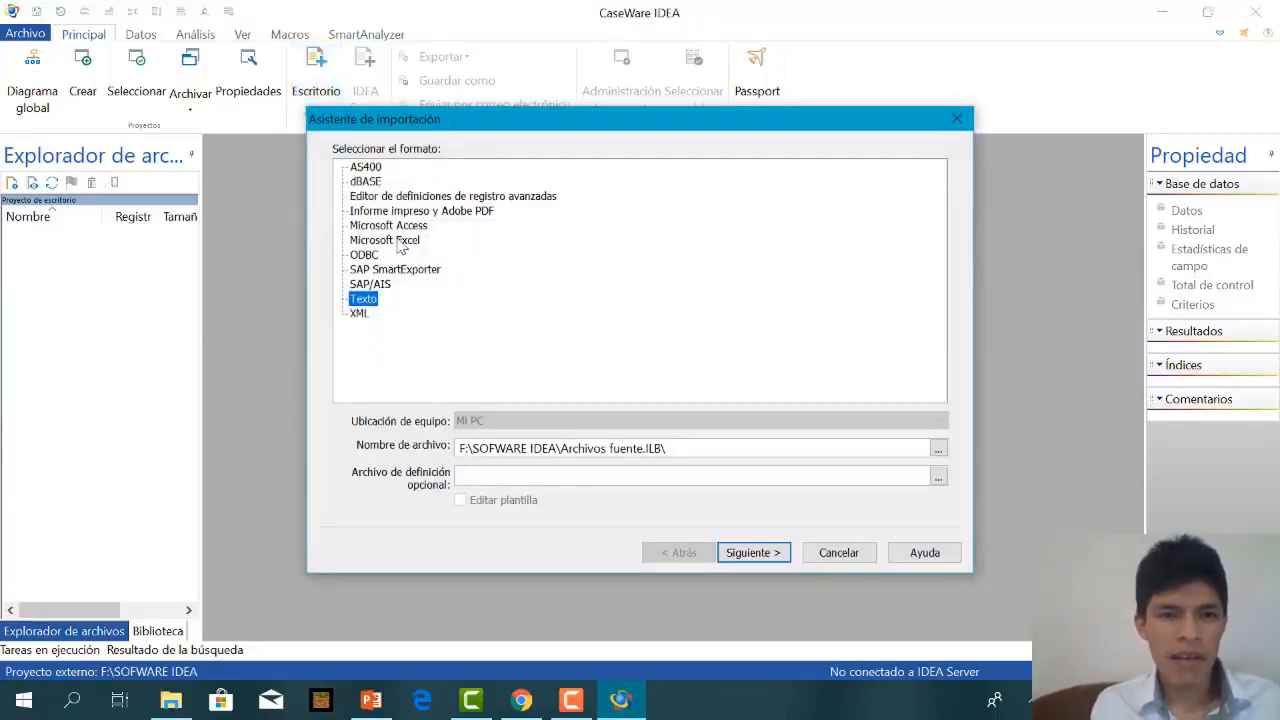
{"action": "left_click", "coordinate": [400, 244]}
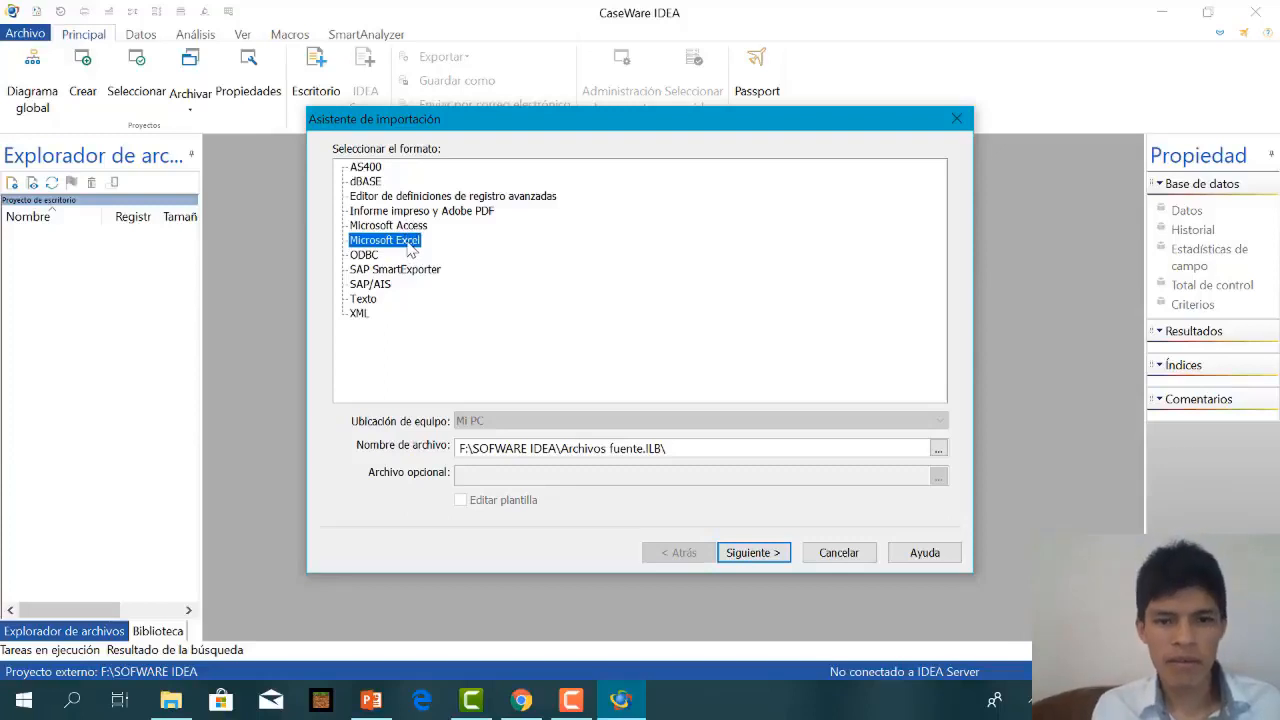
{"action": "left_click", "coordinate": [937, 450]}
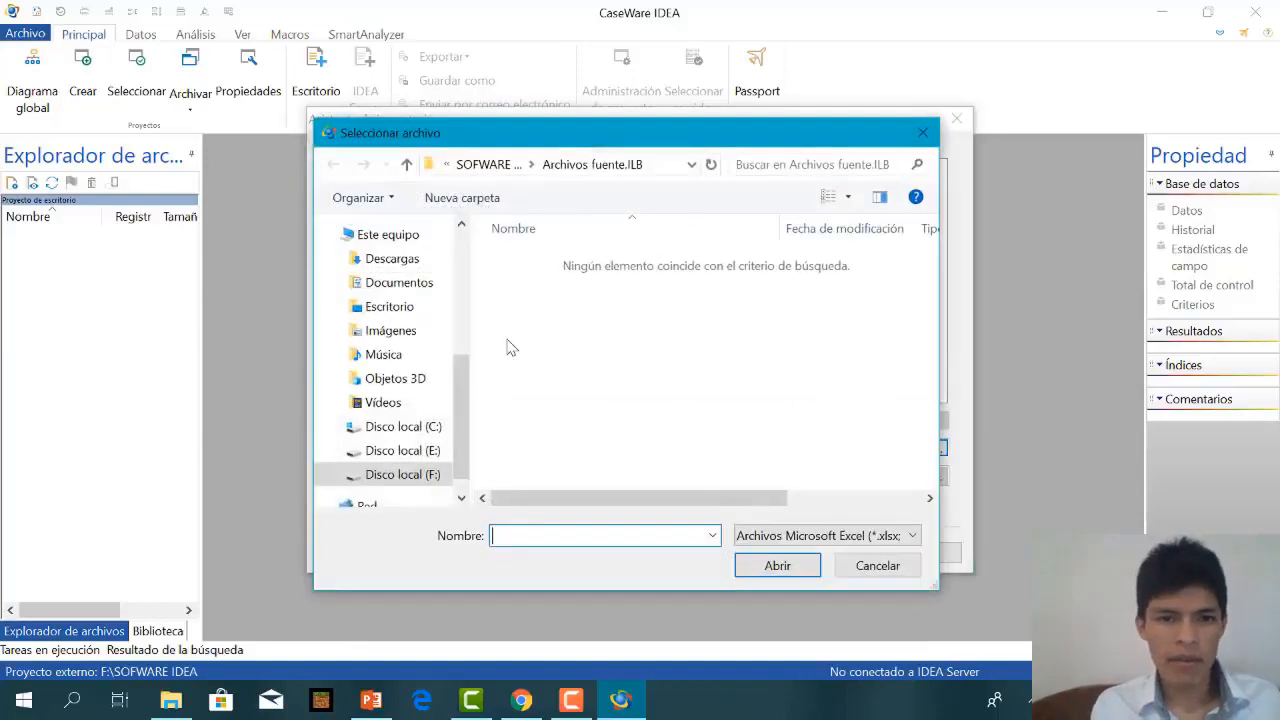
{"action": "left_click", "coordinate": [415, 484]}
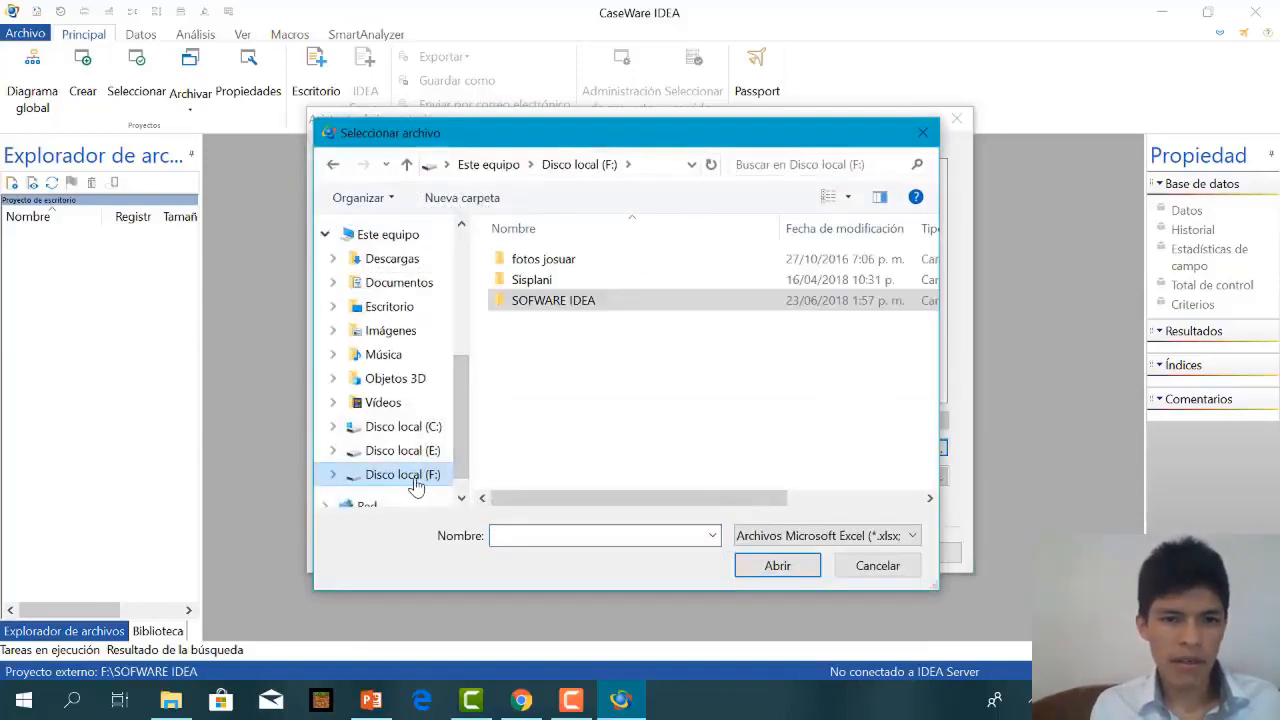
{"action": "left_click", "coordinate": [562, 312]}
{"action": "double_click", "coordinate": [553, 303]}
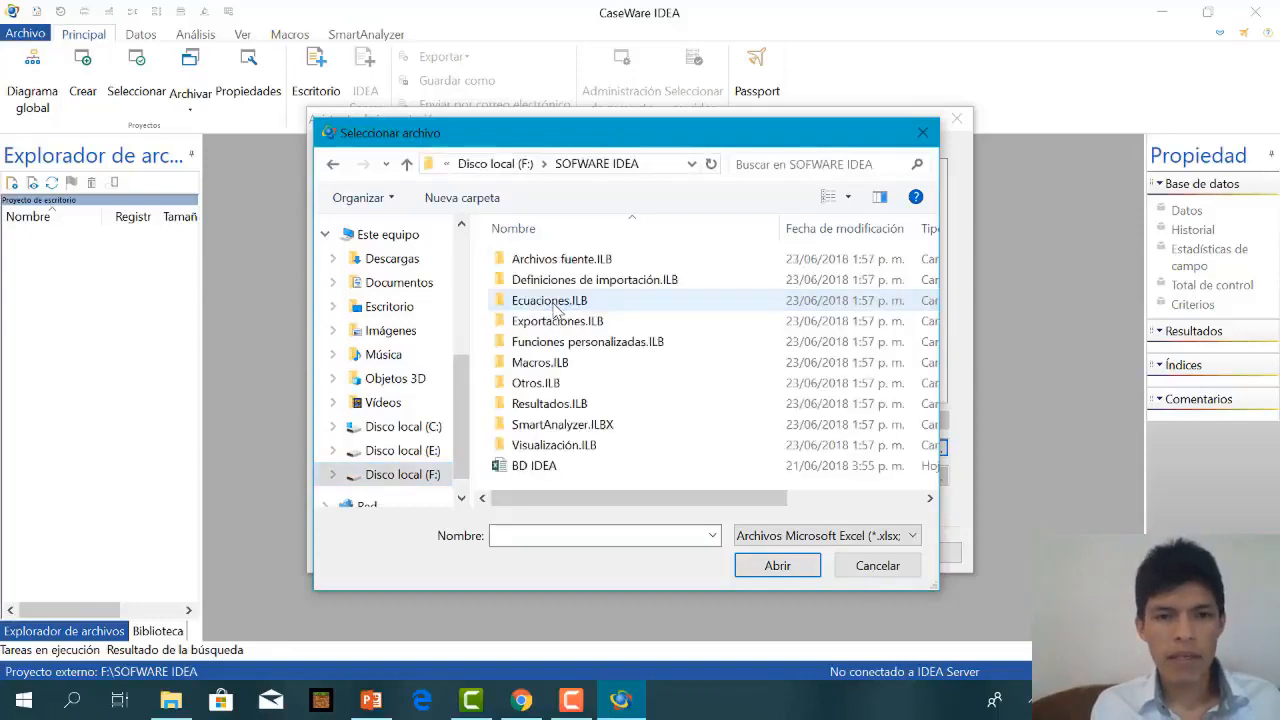
{"action": "left_click", "coordinate": [516, 474]}
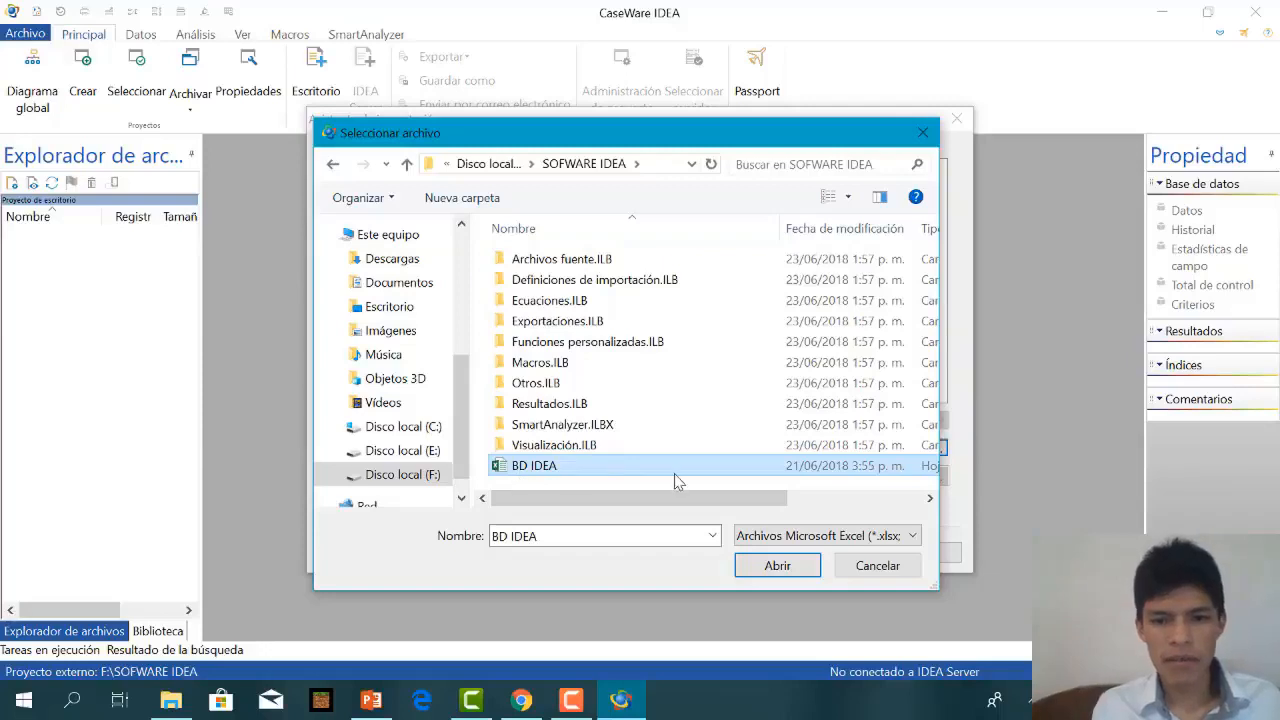
{"action": "left_click", "coordinate": [777, 566]}
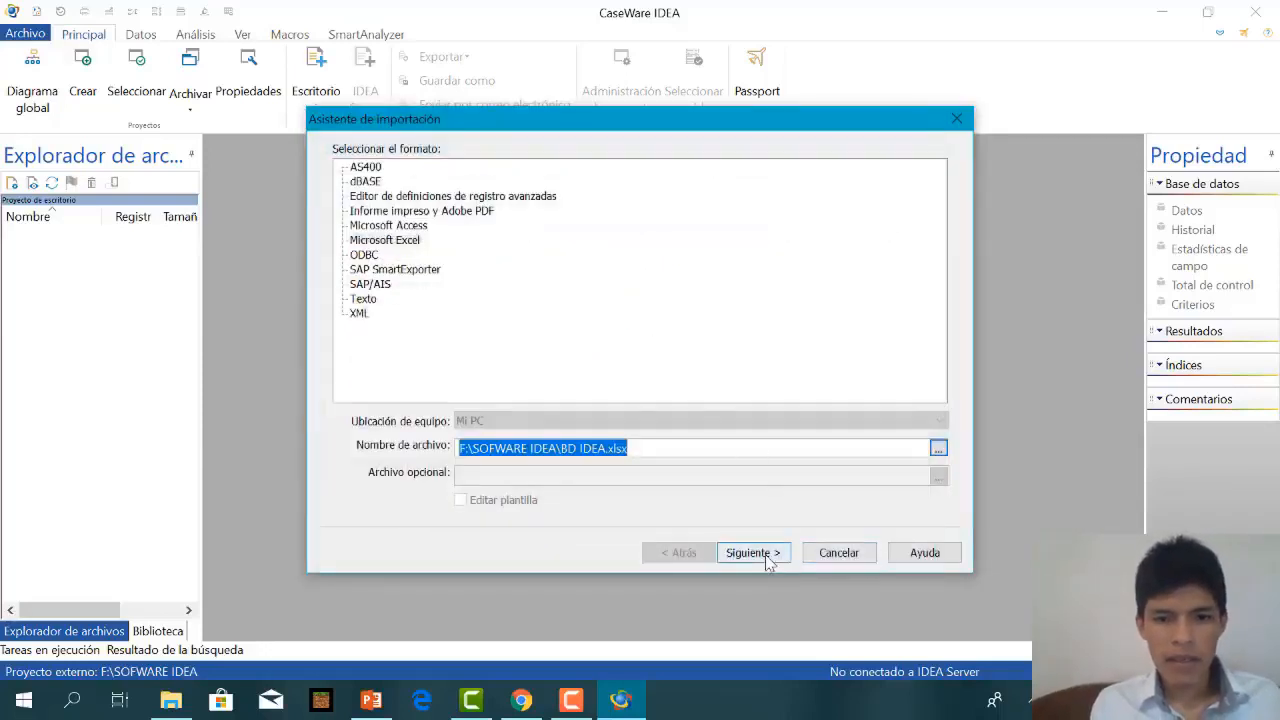
{"action": "left_click", "coordinate": [765, 555]}
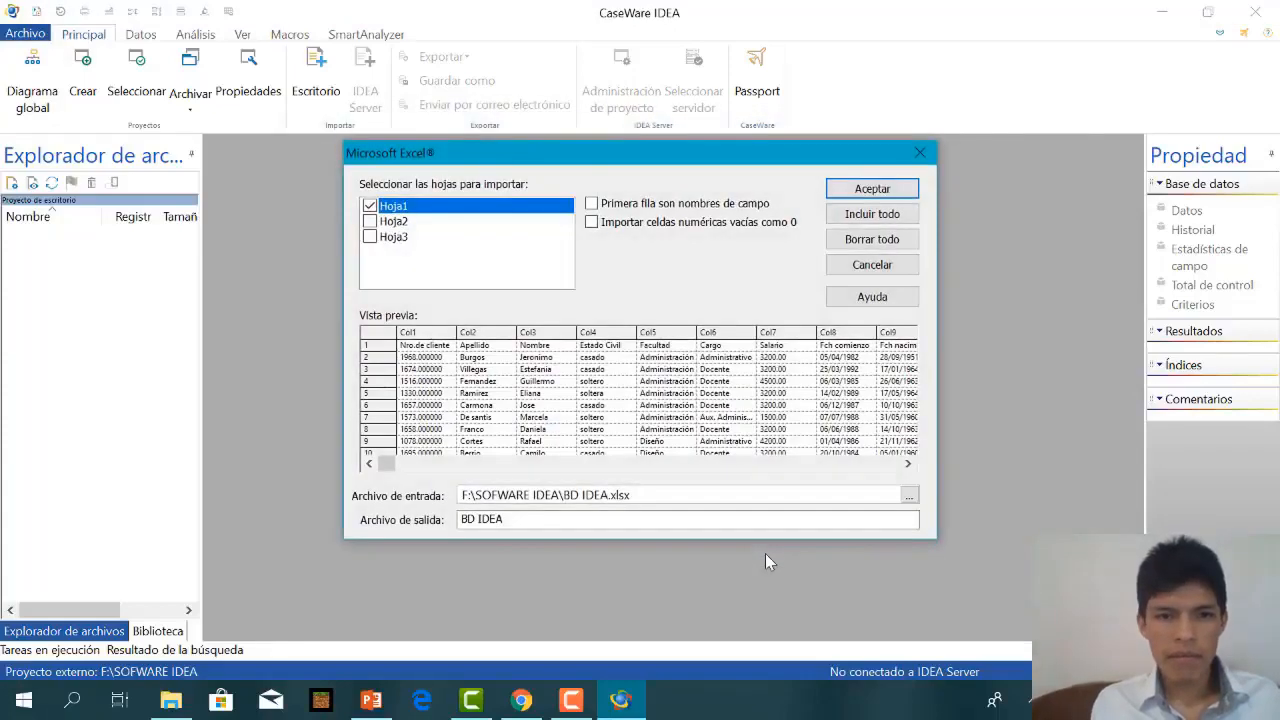
Try including and excluding the sheets Hoja1, Hoja2 and Hoja3 for the import.
{"action": "left_click", "coordinate": [391, 224]}
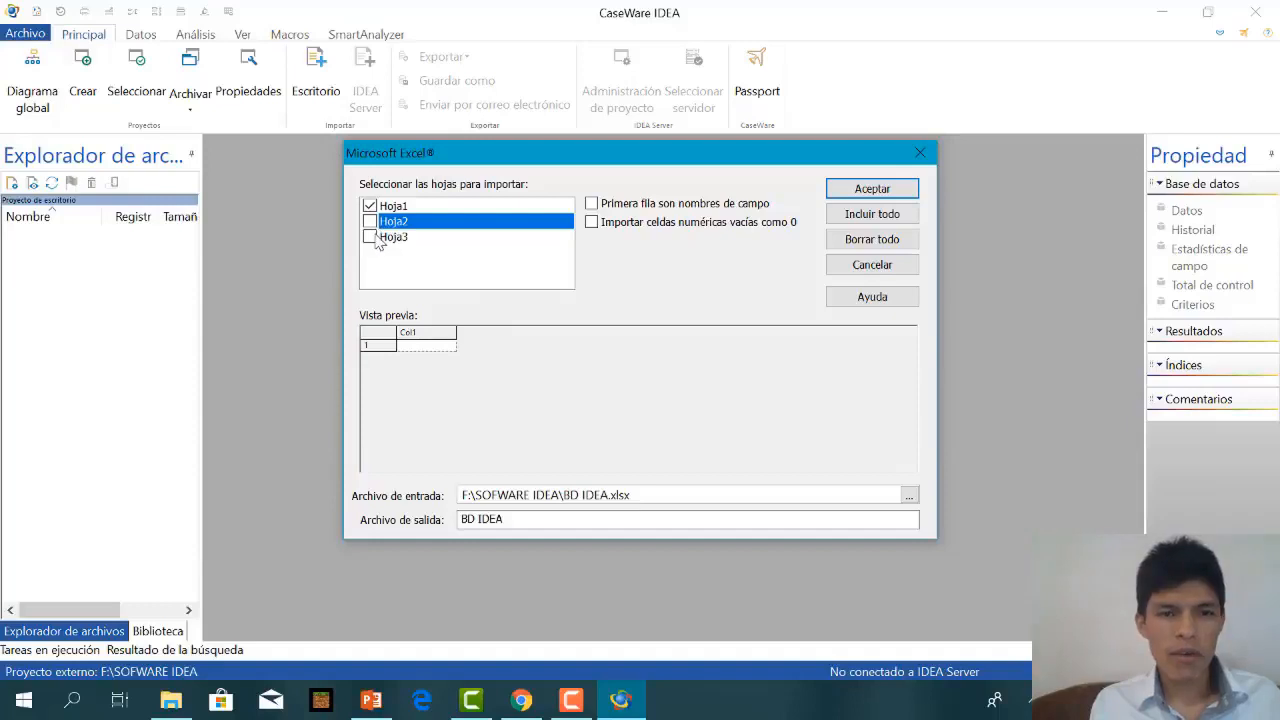
{"action": "left_click", "coordinate": [370, 221]}
{"action": "left_click", "coordinate": [370, 237]}
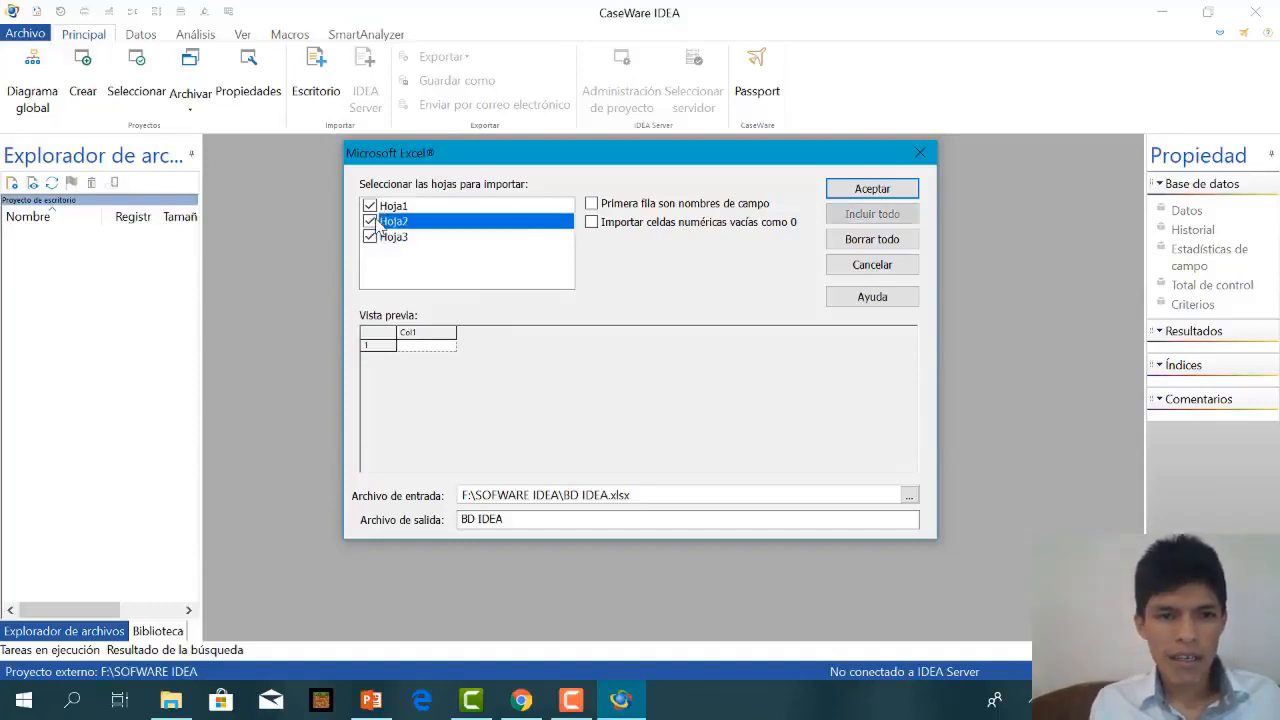
{"action": "left_click", "coordinate": [370, 237]}
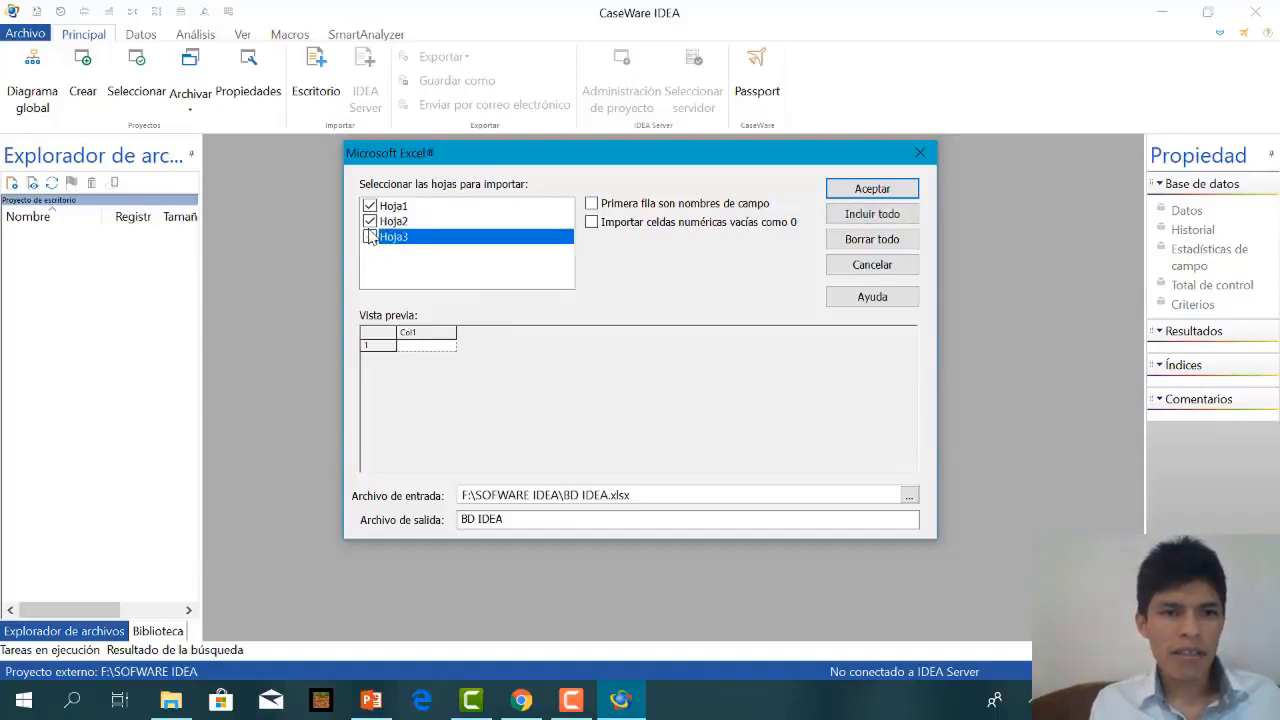
{"action": "left_click", "coordinate": [370, 223]}
{"action": "left_click", "coordinate": [369, 211]}
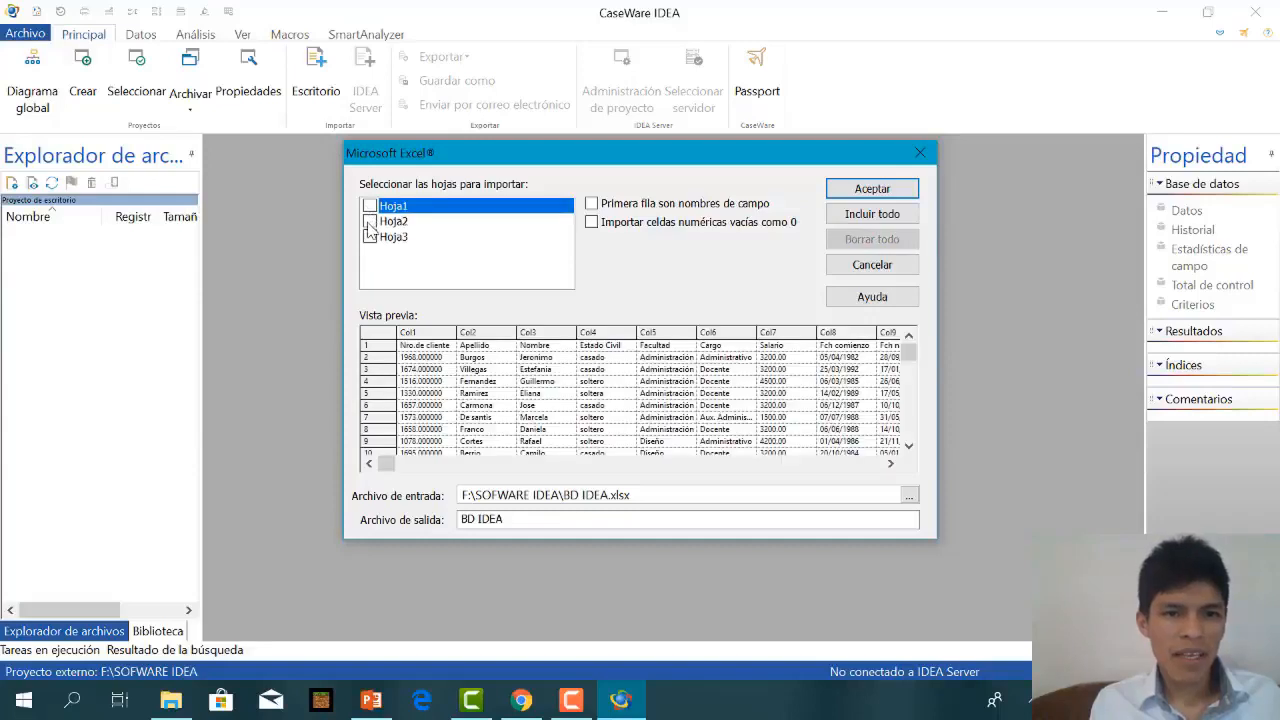
{"action": "left_click", "coordinate": [369, 222]}
{"action": "left_click", "coordinate": [370, 238]}
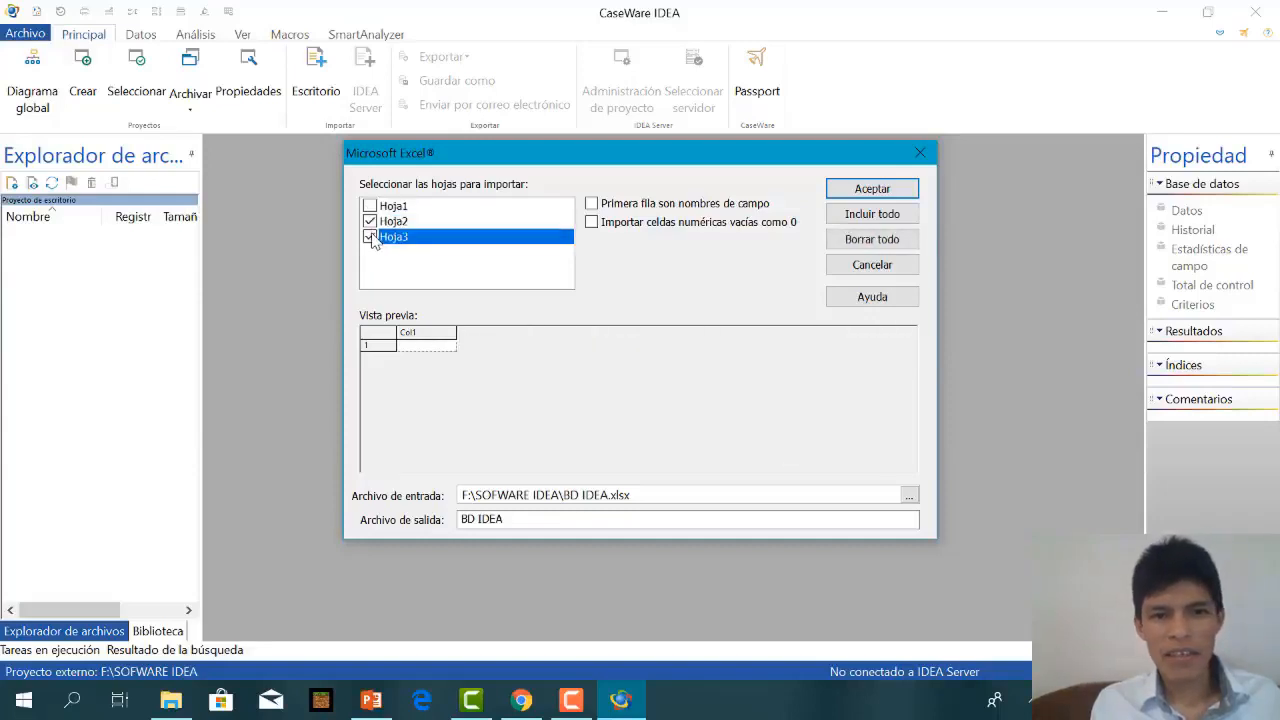
{"action": "left_click", "coordinate": [369, 221]}
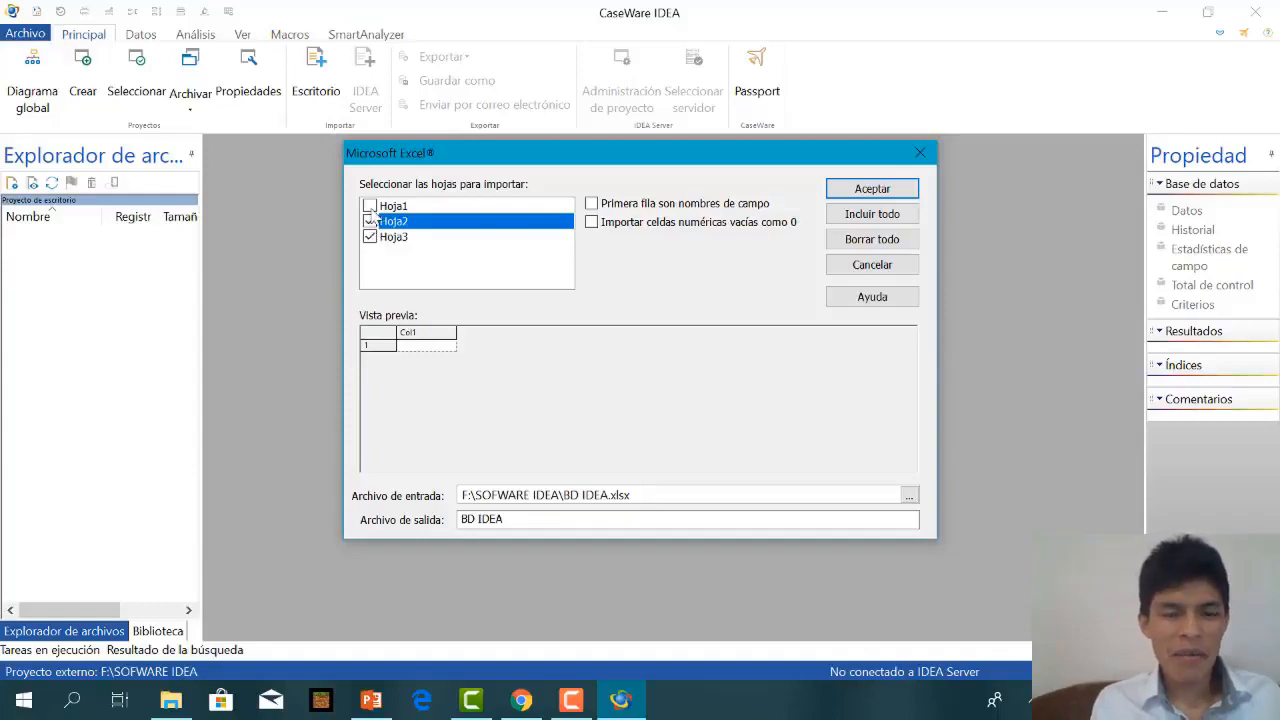
{"action": "left_click", "coordinate": [369, 206]}
{"action": "left_click", "coordinate": [370, 222]}
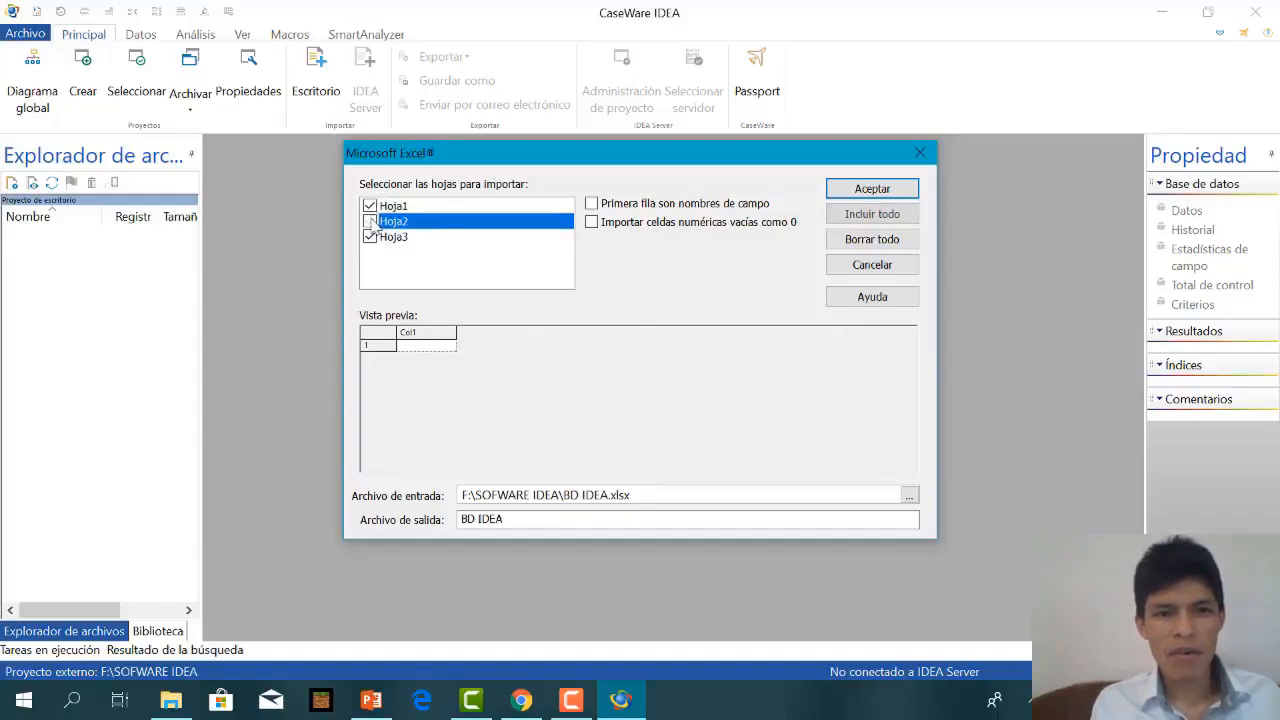
{"action": "left_click", "coordinate": [370, 237]}
{"action": "left_click", "coordinate": [370, 222]}
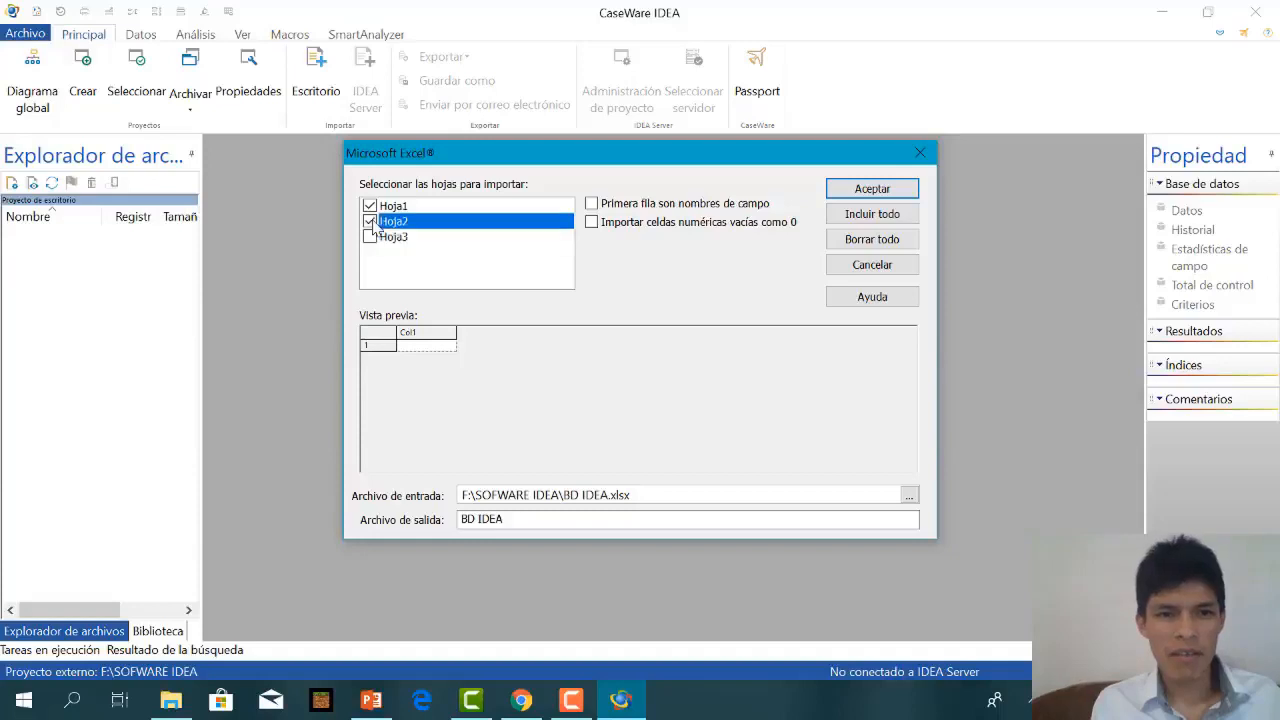
{"action": "left_click", "coordinate": [369, 206]}
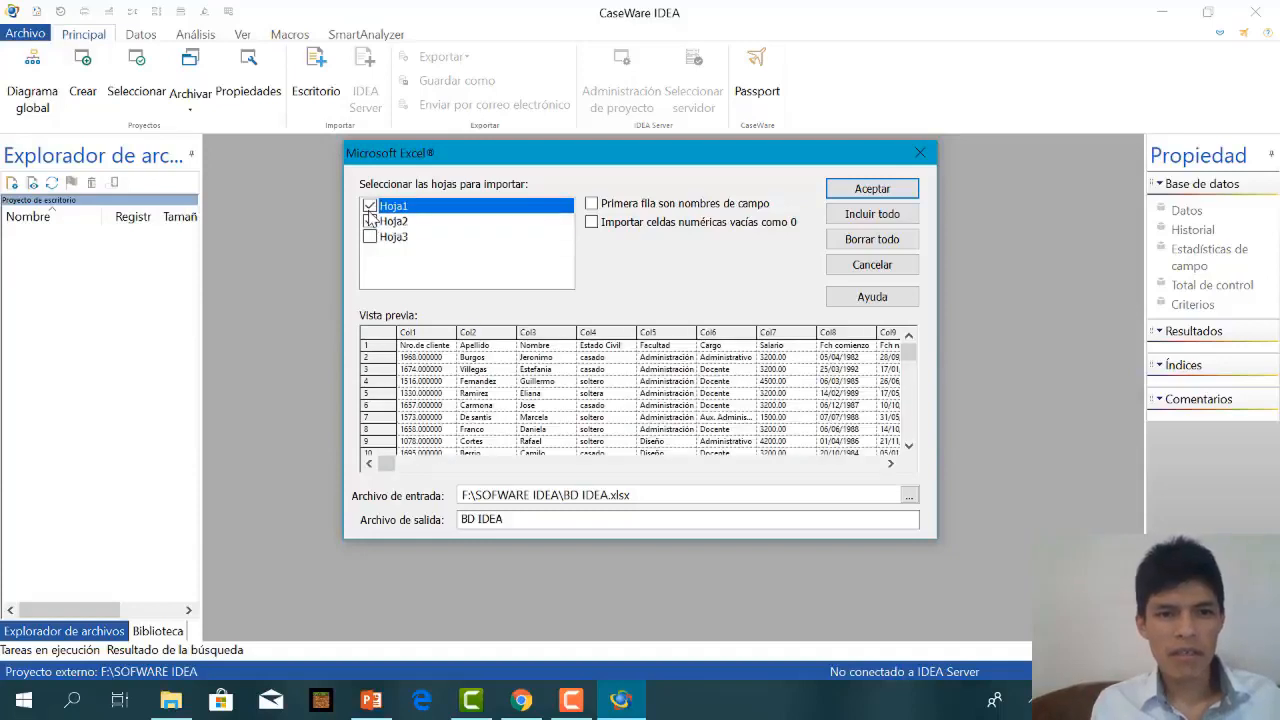
Import only Hoja1, treating the first row as field names and importing empty numeric cells as 0.
{"action": "left_click", "coordinate": [370, 222]}
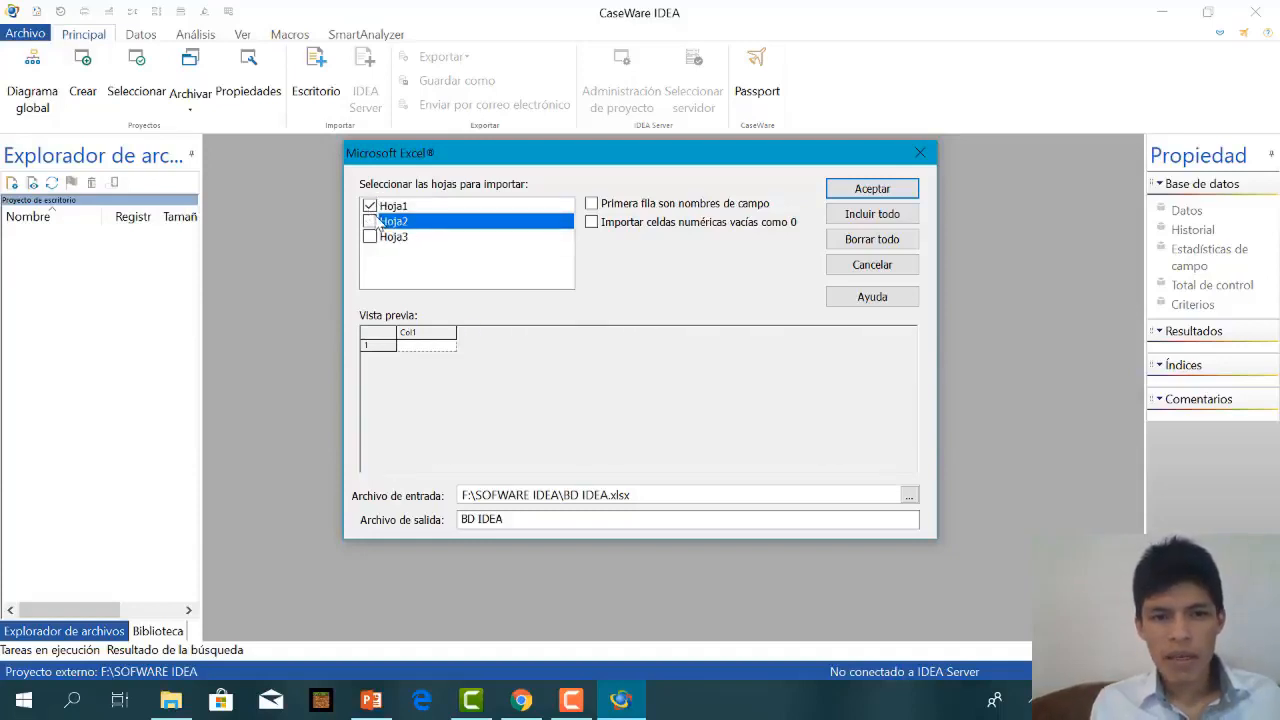
{"action": "left_click", "coordinate": [594, 204]}
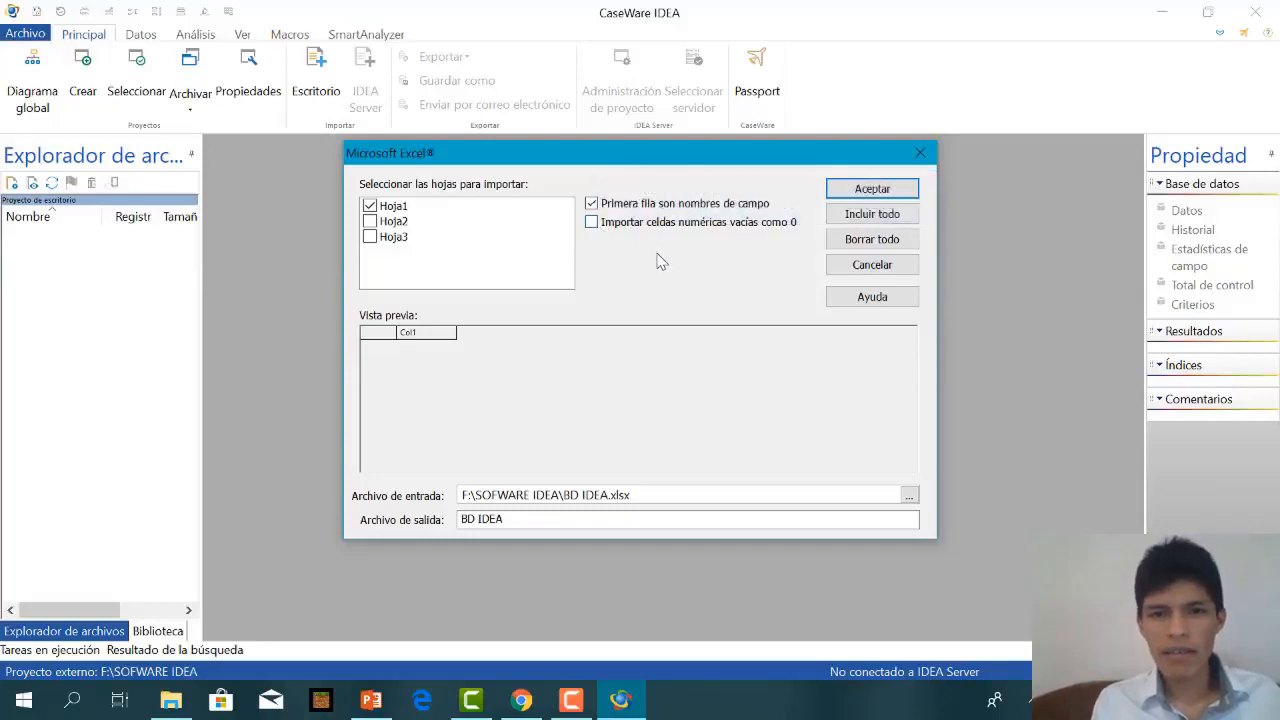
{"action": "left_click", "coordinate": [591, 222]}
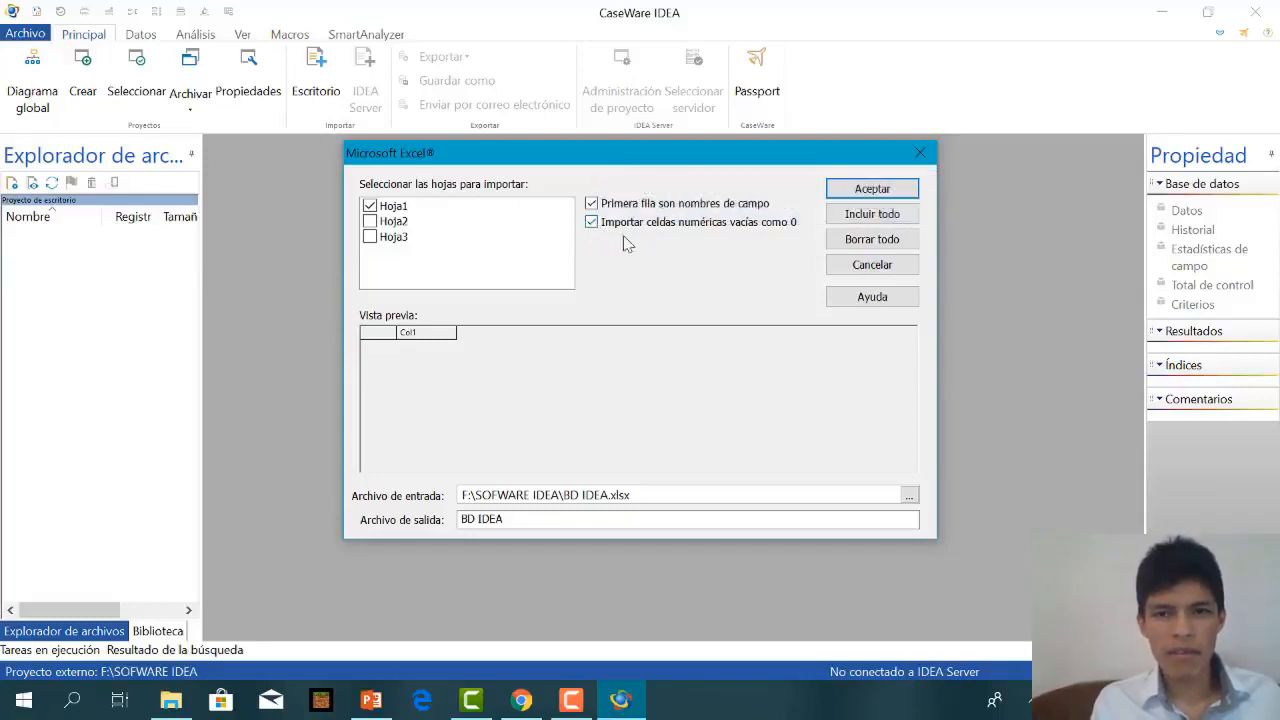
{"action": "left_click", "coordinate": [887, 192]}
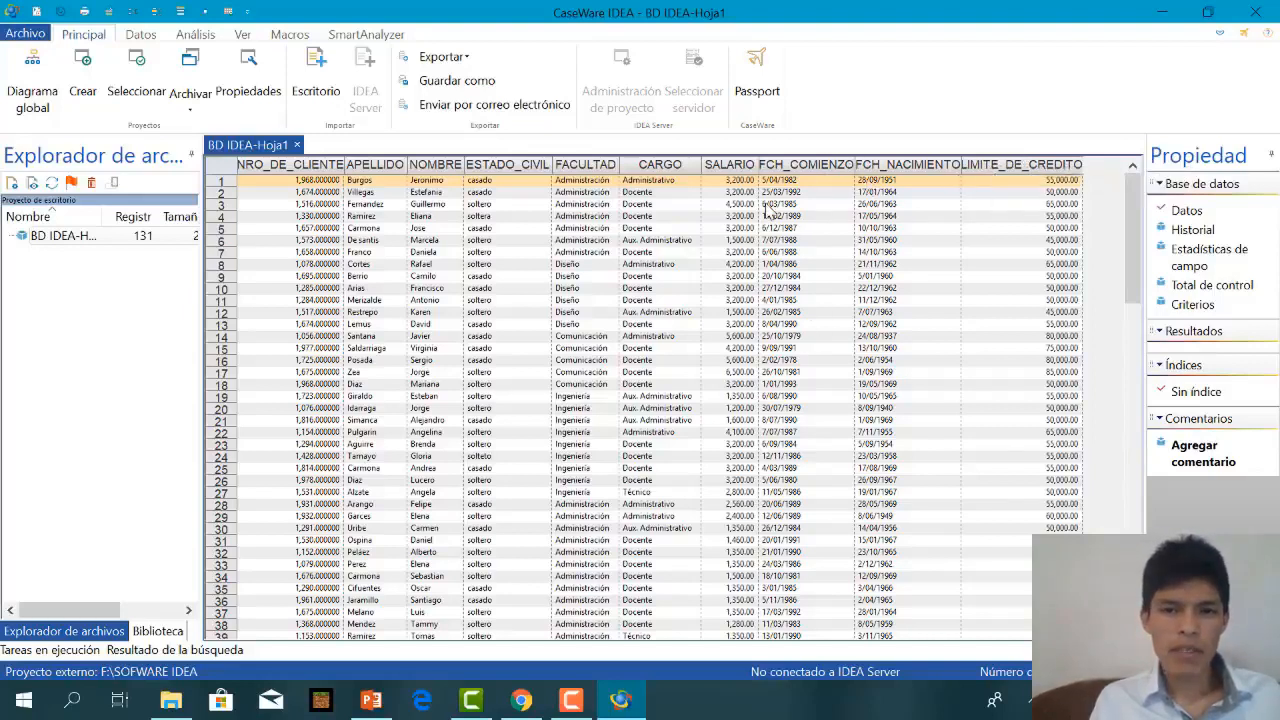
{"action": "left_click", "coordinate": [1024, 165]}
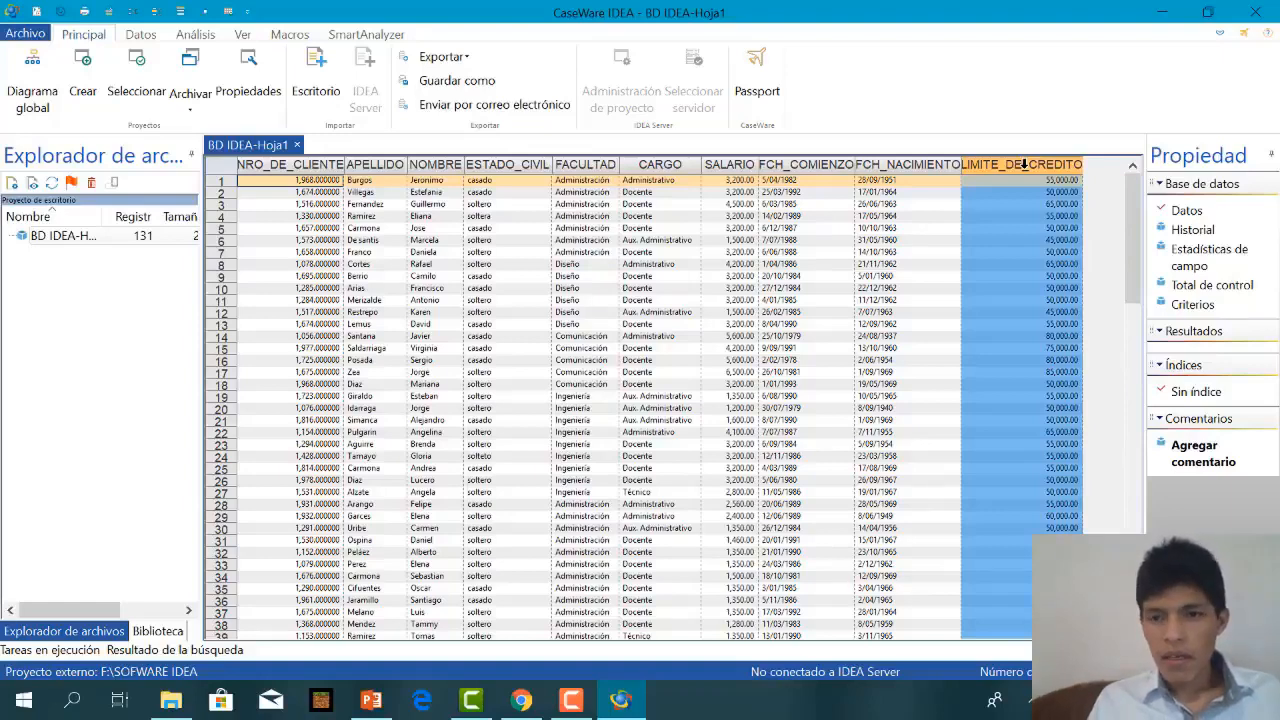
{"action": "mouse_move", "coordinate": [1024, 165]}
{"action": "left_mouse_down"}
{"action": "mouse_move", "coordinate": [946, 164]}
{"action": "mouse_move", "coordinate": [1008, 173]}
{"action": "left_mouse_up"}
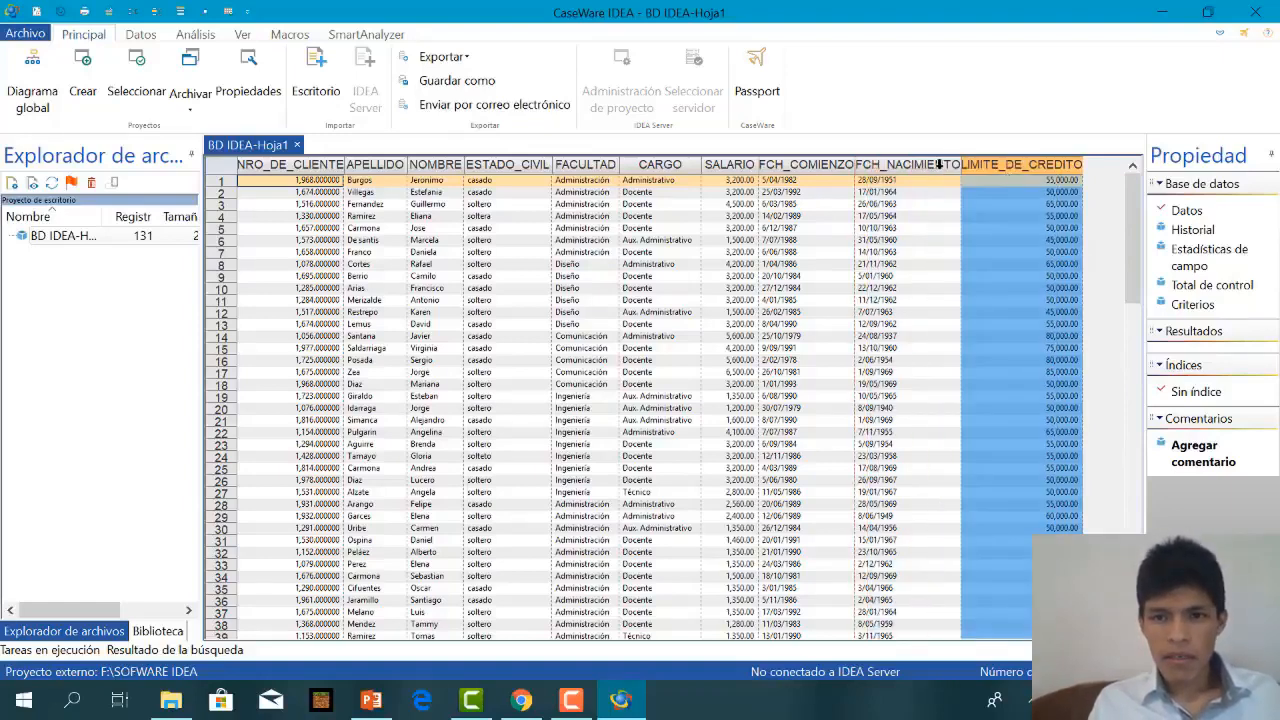
{"action": "left_click", "coordinate": [940, 165]}
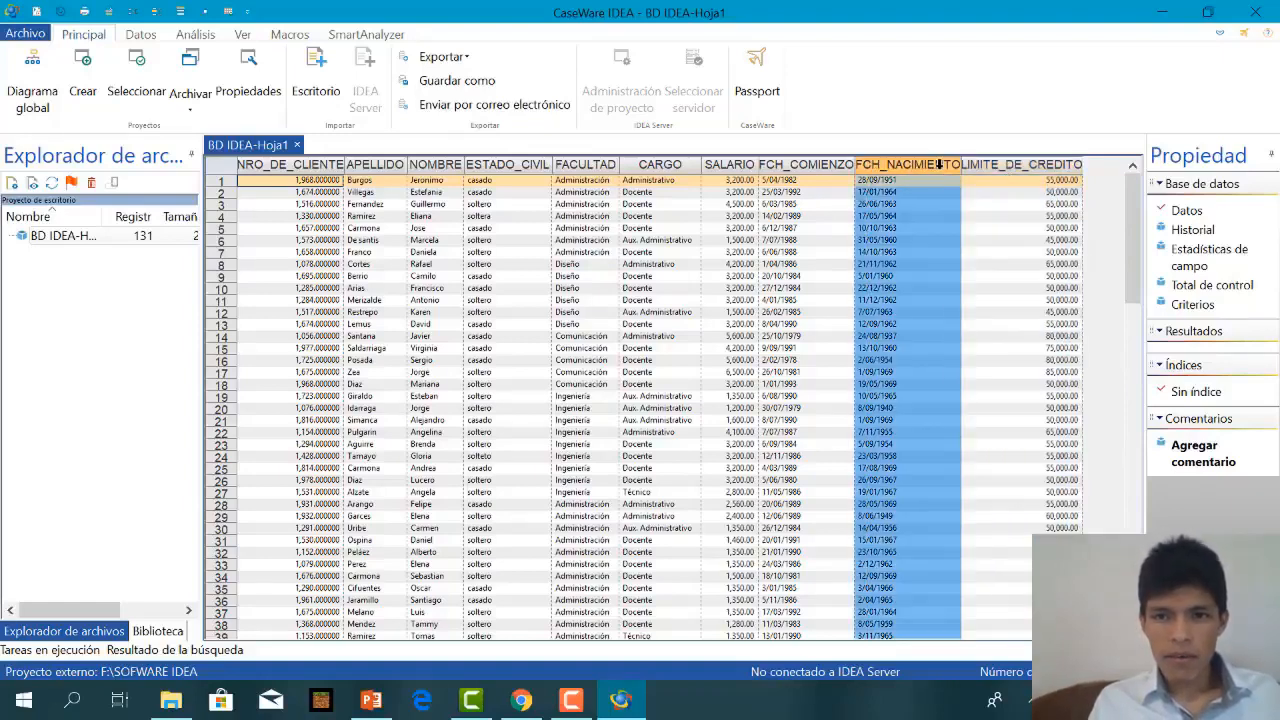
{"action": "left_click", "coordinate": [820, 163]}
{"action": "left_click", "coordinate": [1005, 168]}
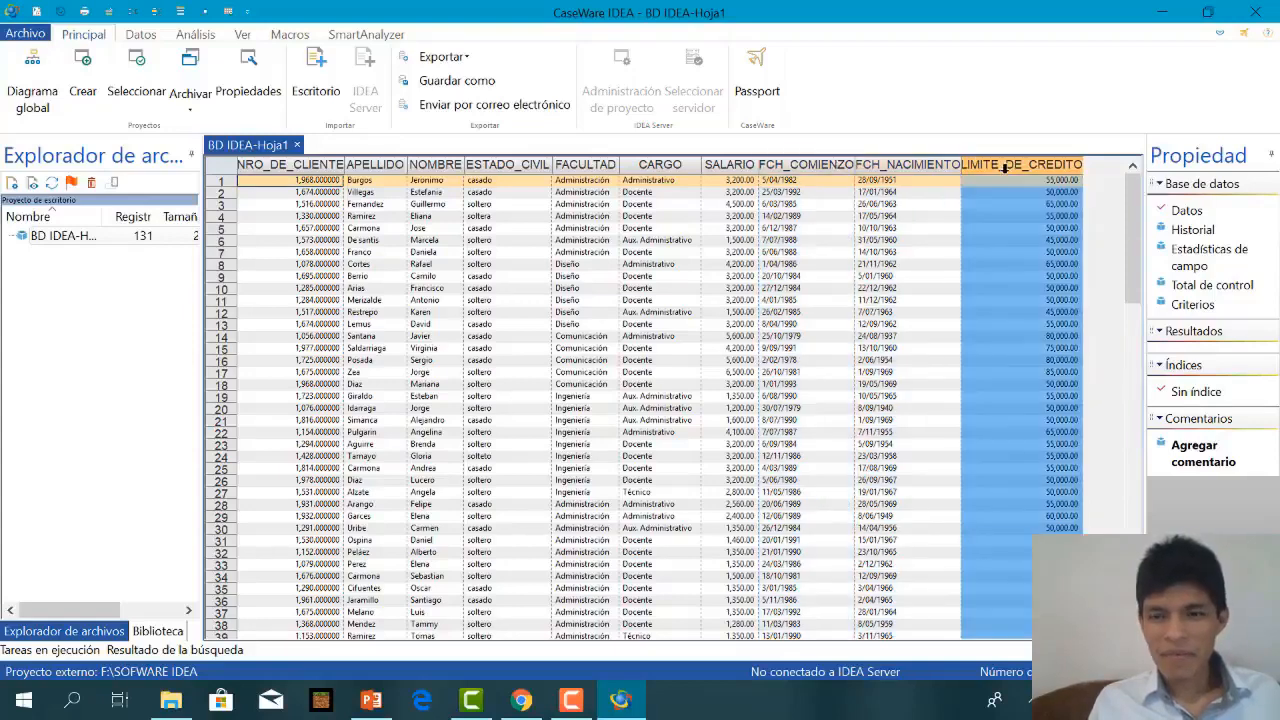
{"action": "left_click", "coordinate": [913, 228]}
Open the column configuration for LIMITE_DE_CREDITO and view its font settings without changing them.
{"action": "left_click", "coordinate": [1003, 168]}
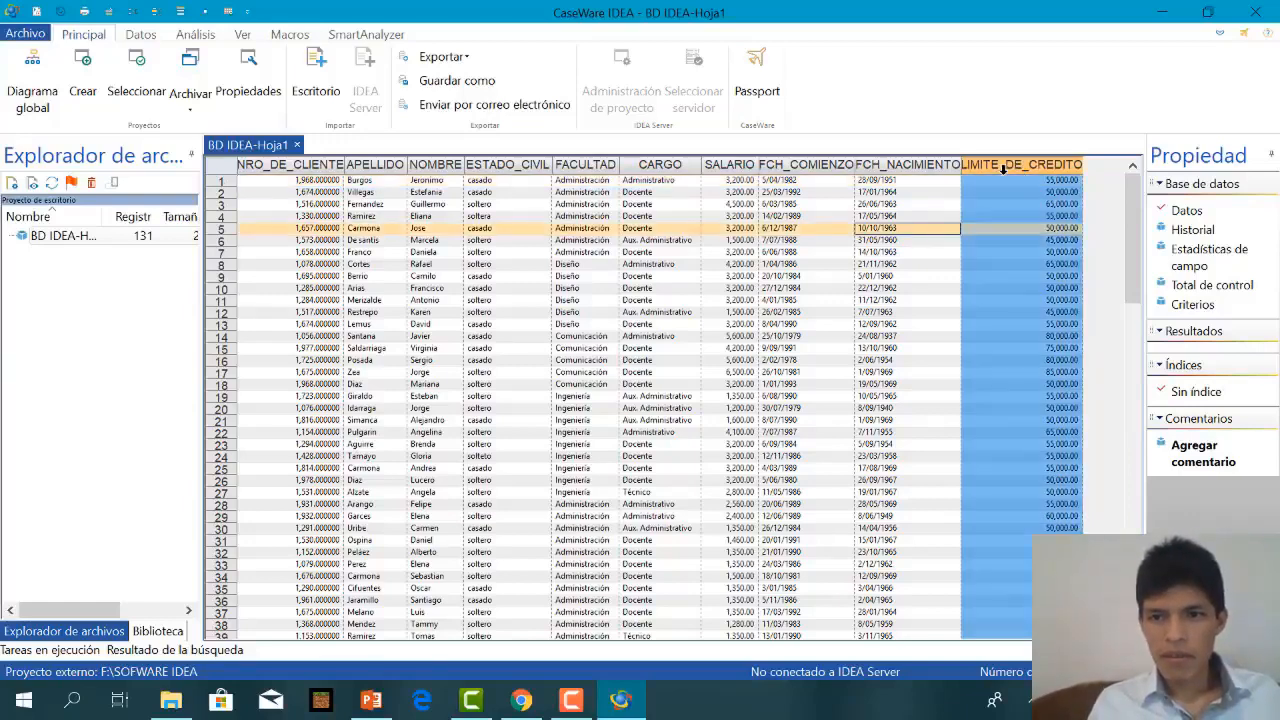
{"action": "right_click", "coordinate": [1012, 175]}
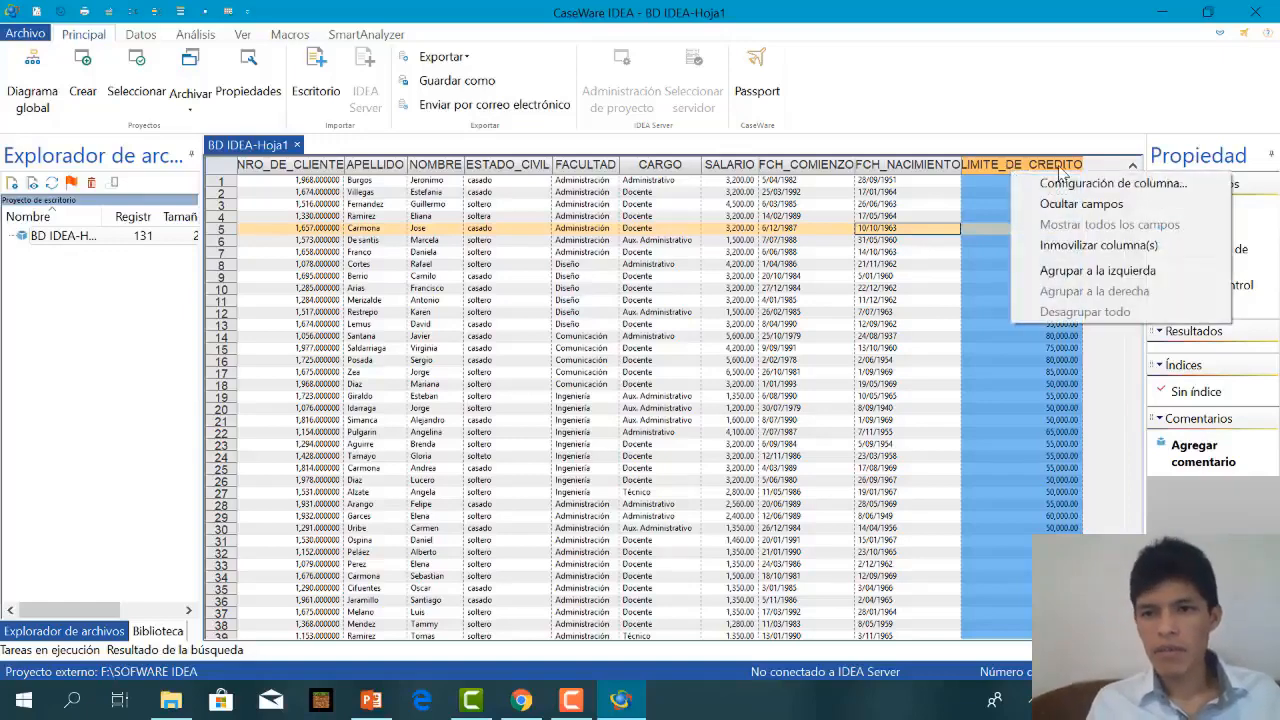
{"action": "left_click", "coordinate": [1064, 188]}
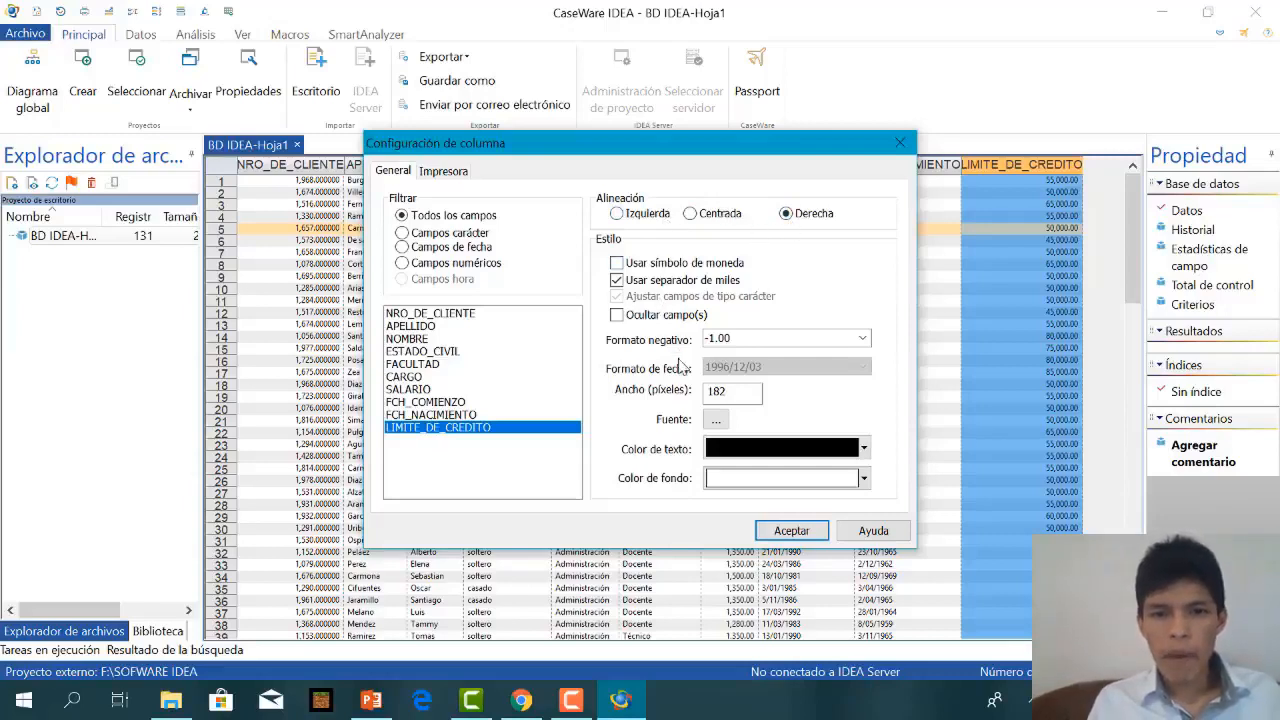
{"action": "left_click", "coordinate": [716, 422]}
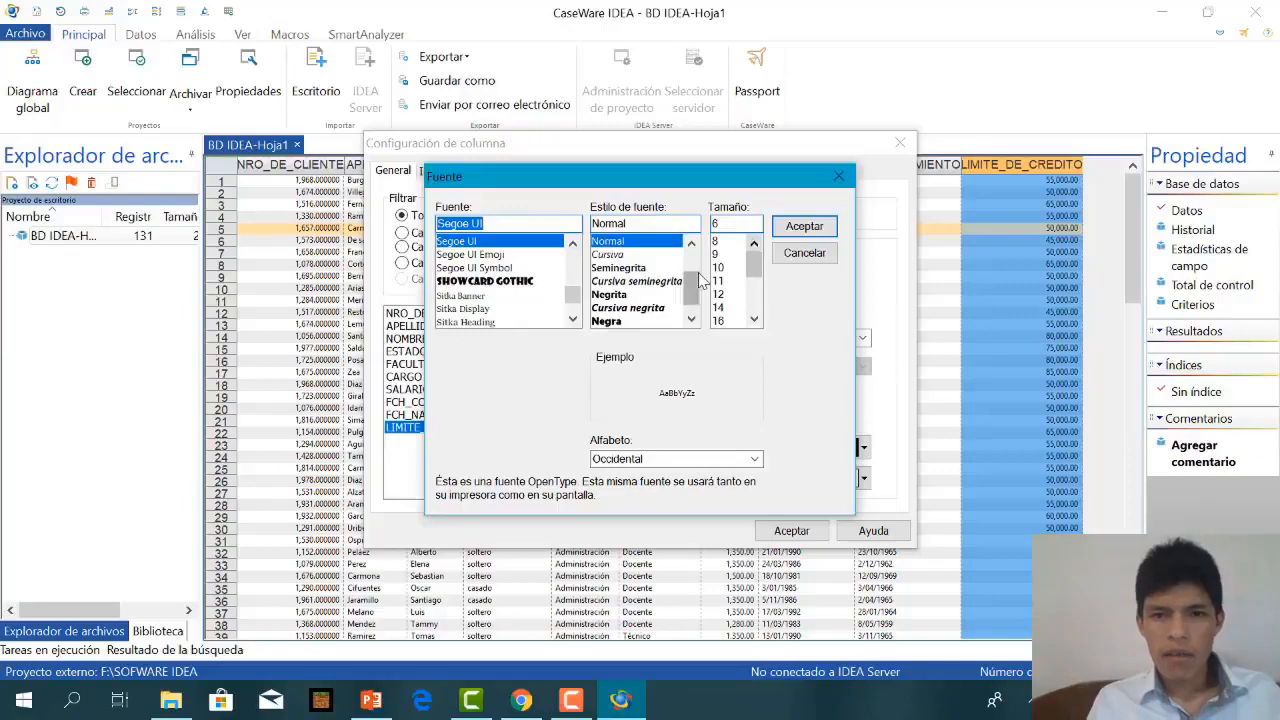
{"action": "left_click", "coordinate": [804, 227]}
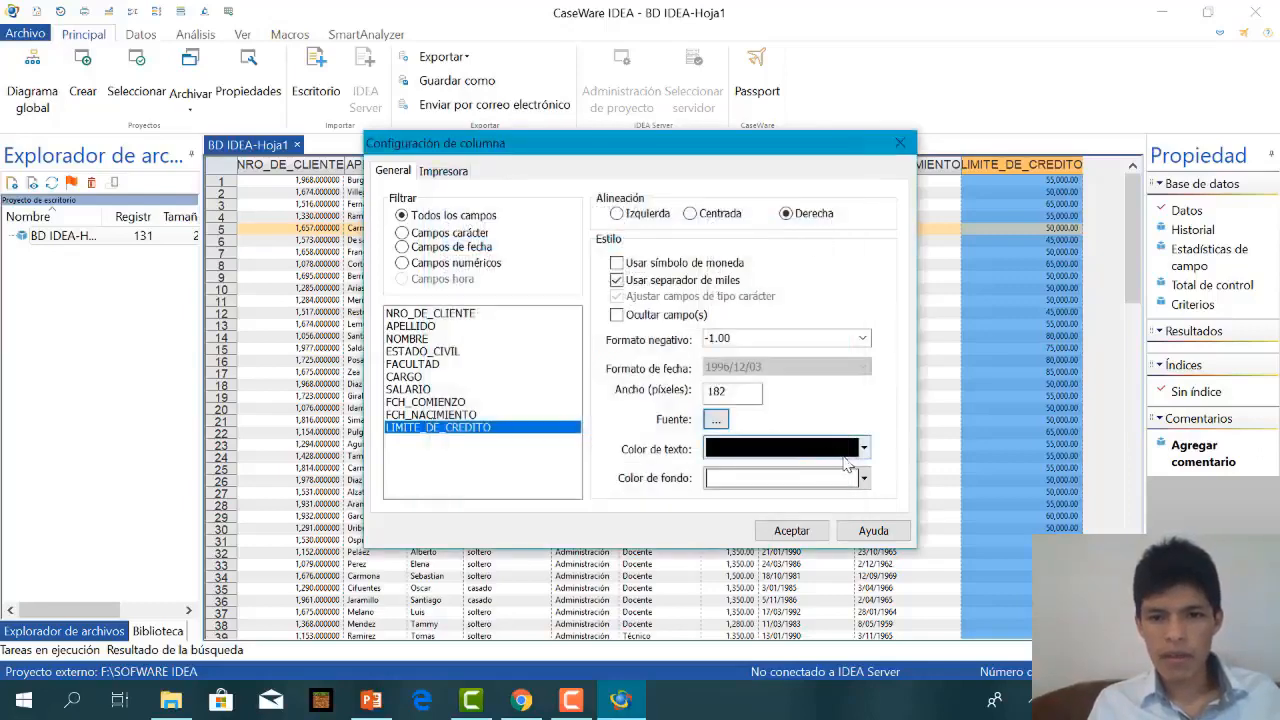
Give the LIMITE_DE_CREDITO column a light blue background and blue text.
{"action": "left_click", "coordinate": [864, 479]}
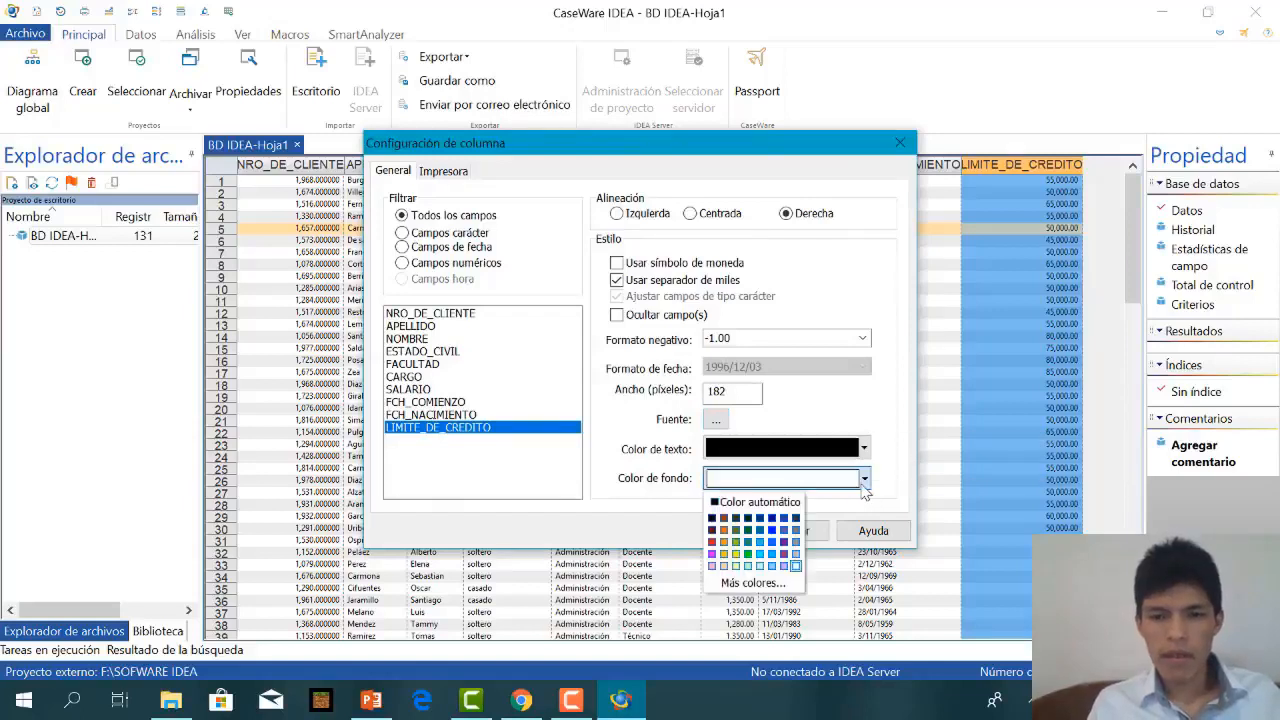
{"action": "left_click", "coordinate": [757, 551]}
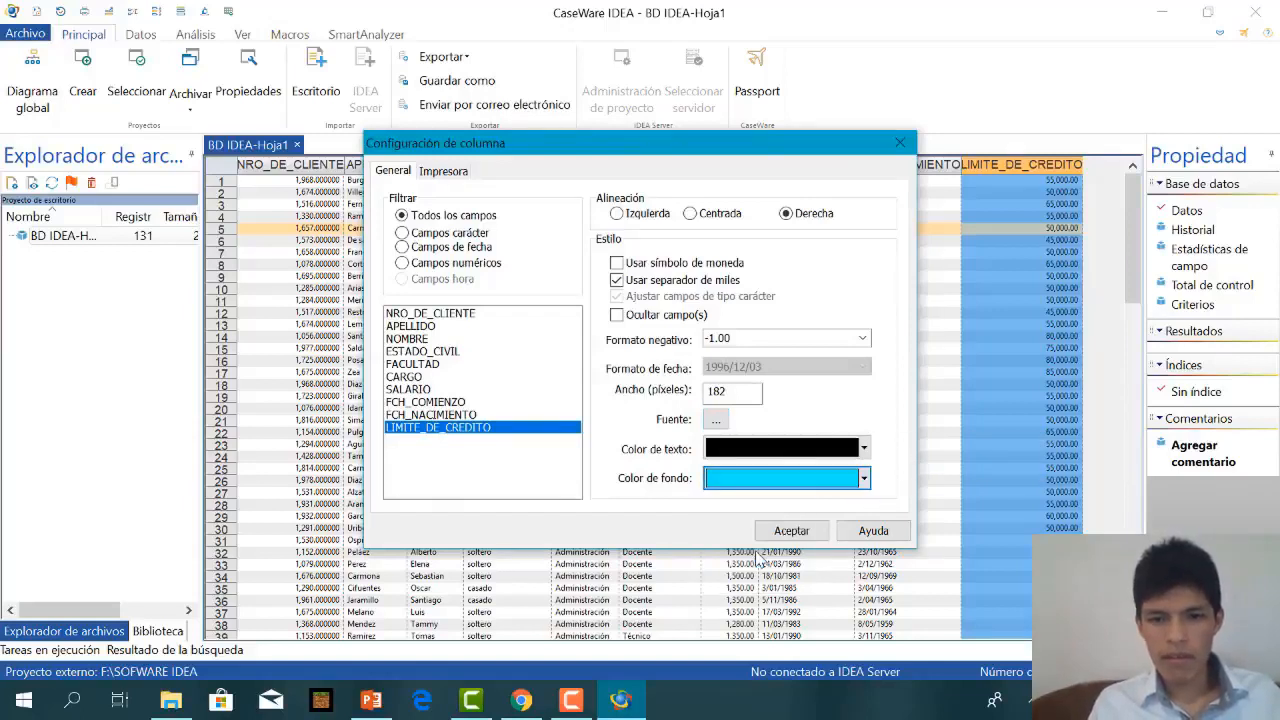
{"action": "left_click", "coordinate": [865, 449]}
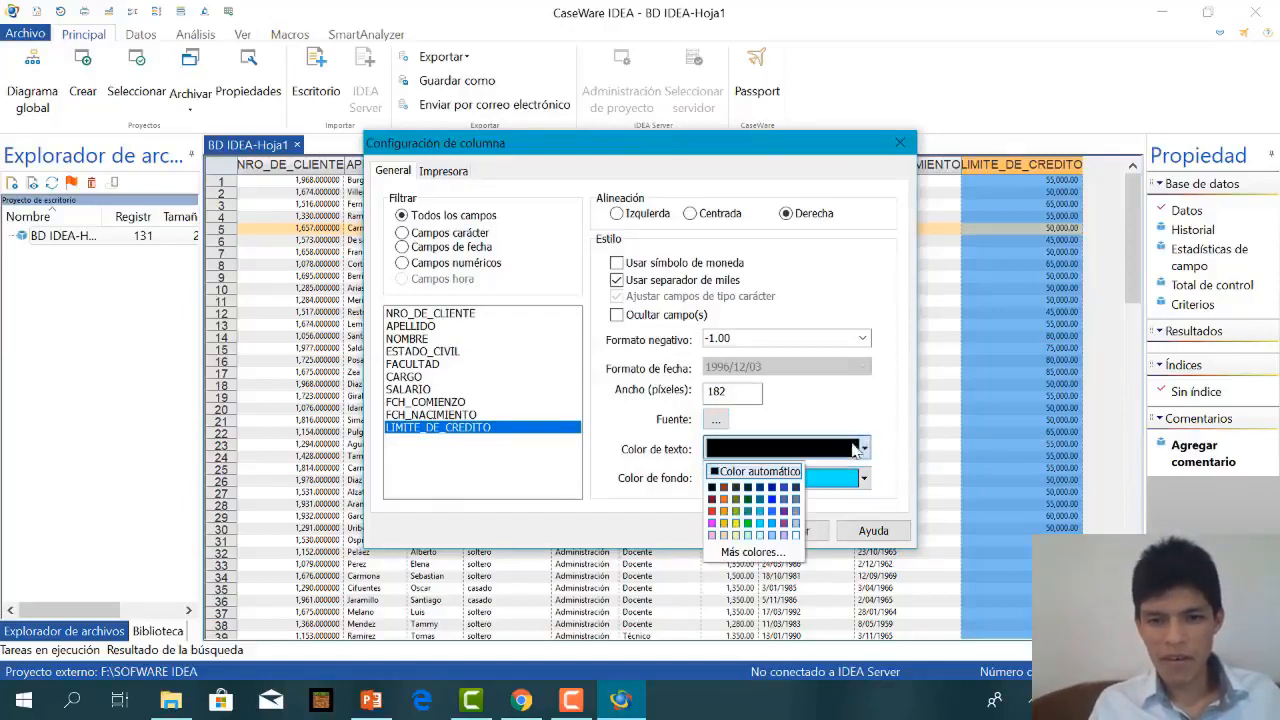
{"action": "left_click", "coordinate": [772, 499]}
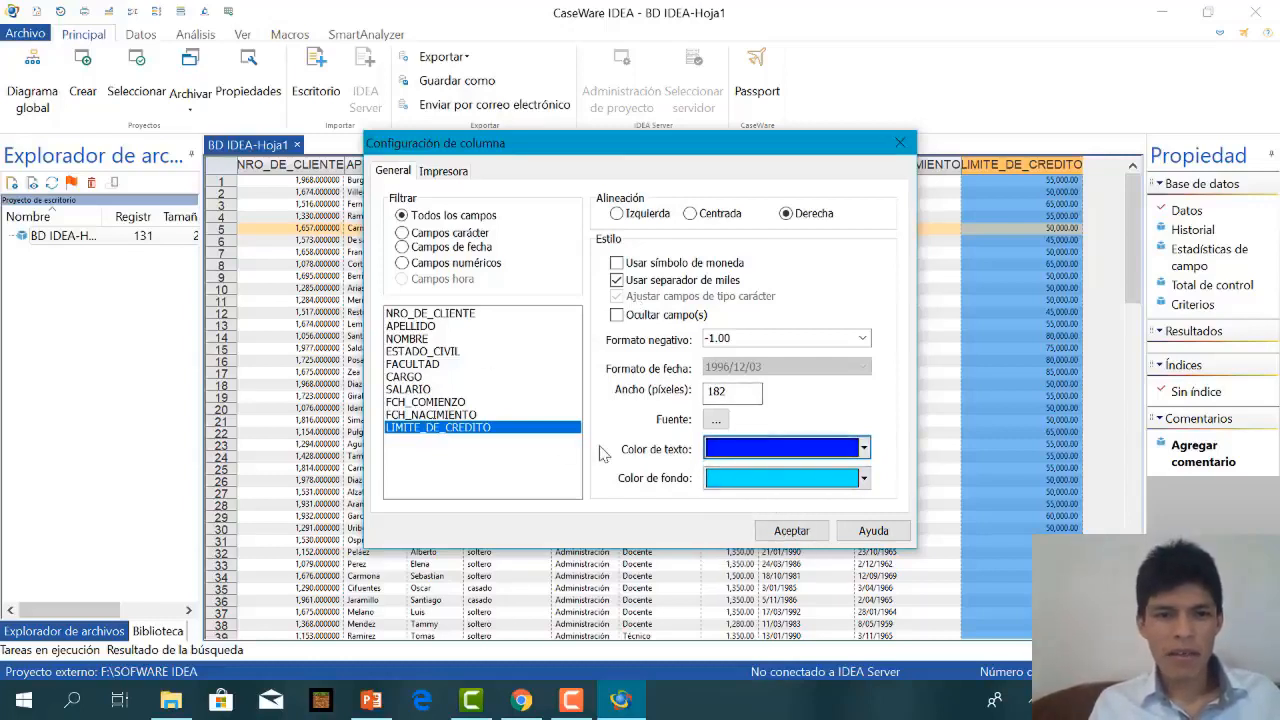
{"action": "left_click", "coordinate": [791, 531]}
{"action": "left_click", "coordinate": [923, 200]}
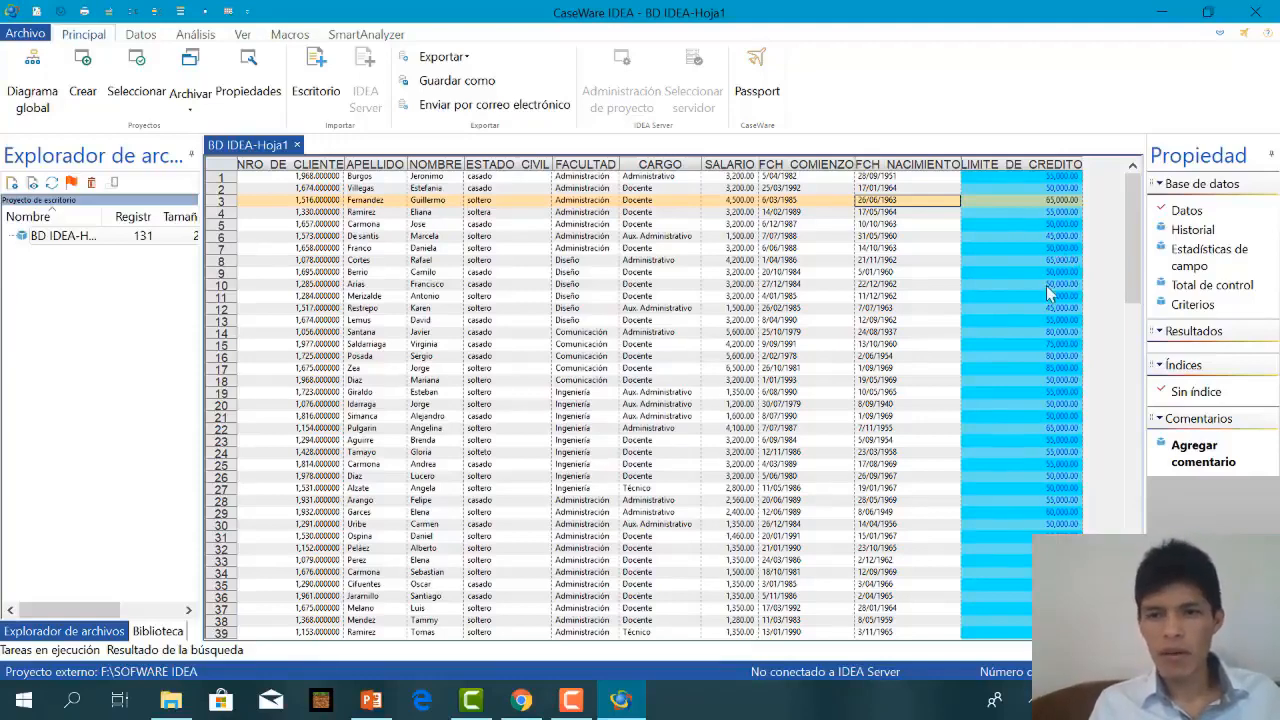
{"action": "left_click", "coordinate": [1002, 236]}
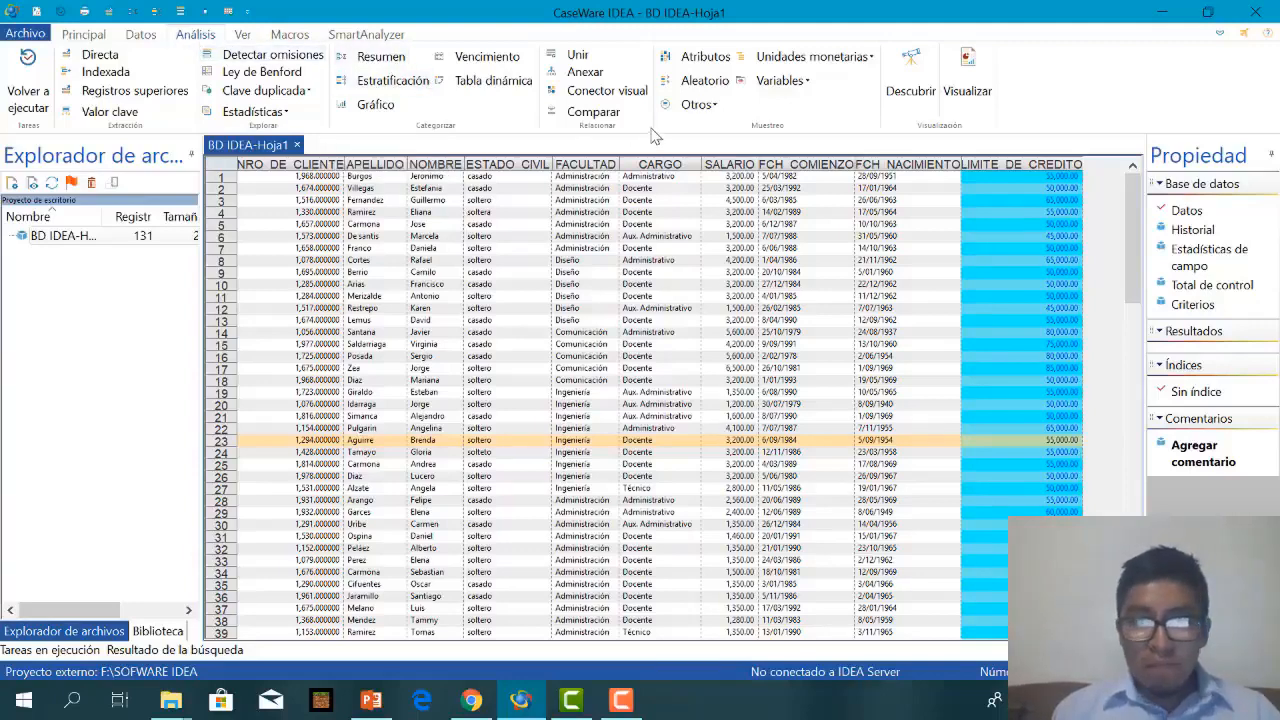
Create a random sample of 10 records from records 1 to 131, with Muestra 1 as the file name.
{"action": "left_click", "coordinate": [705, 82]}
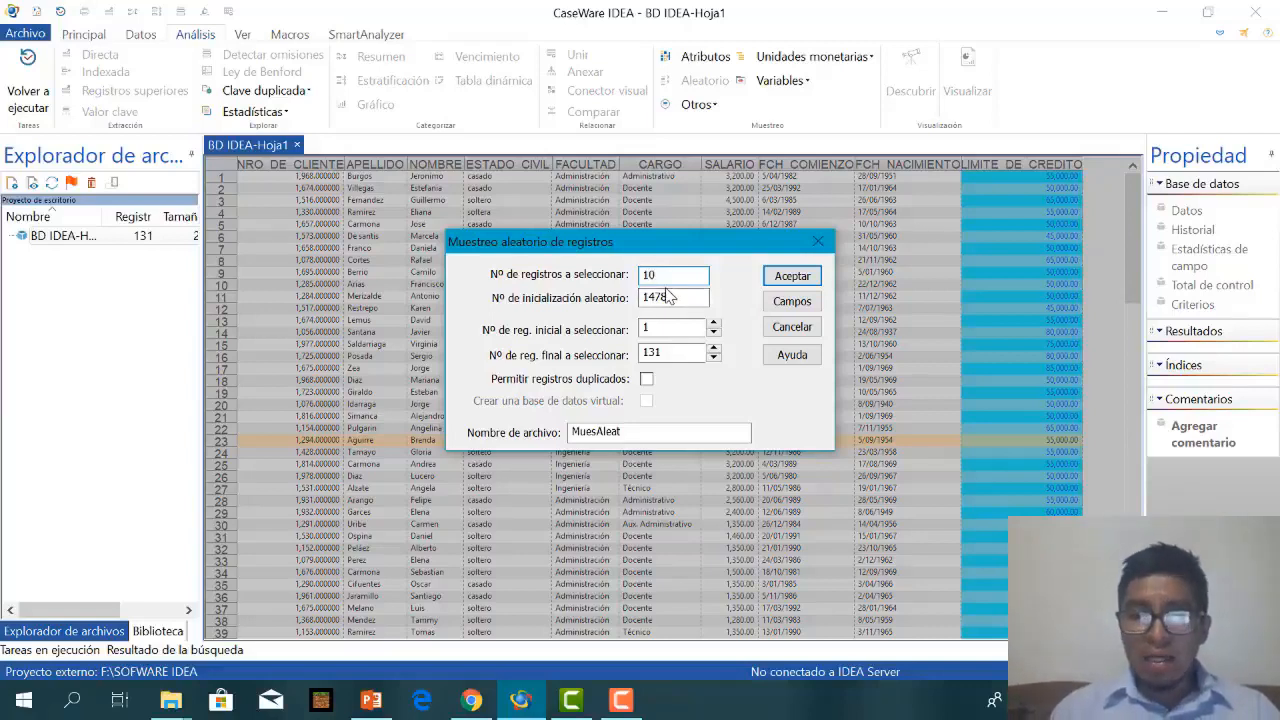
{"action": "left_click", "coordinate": [650, 431]}
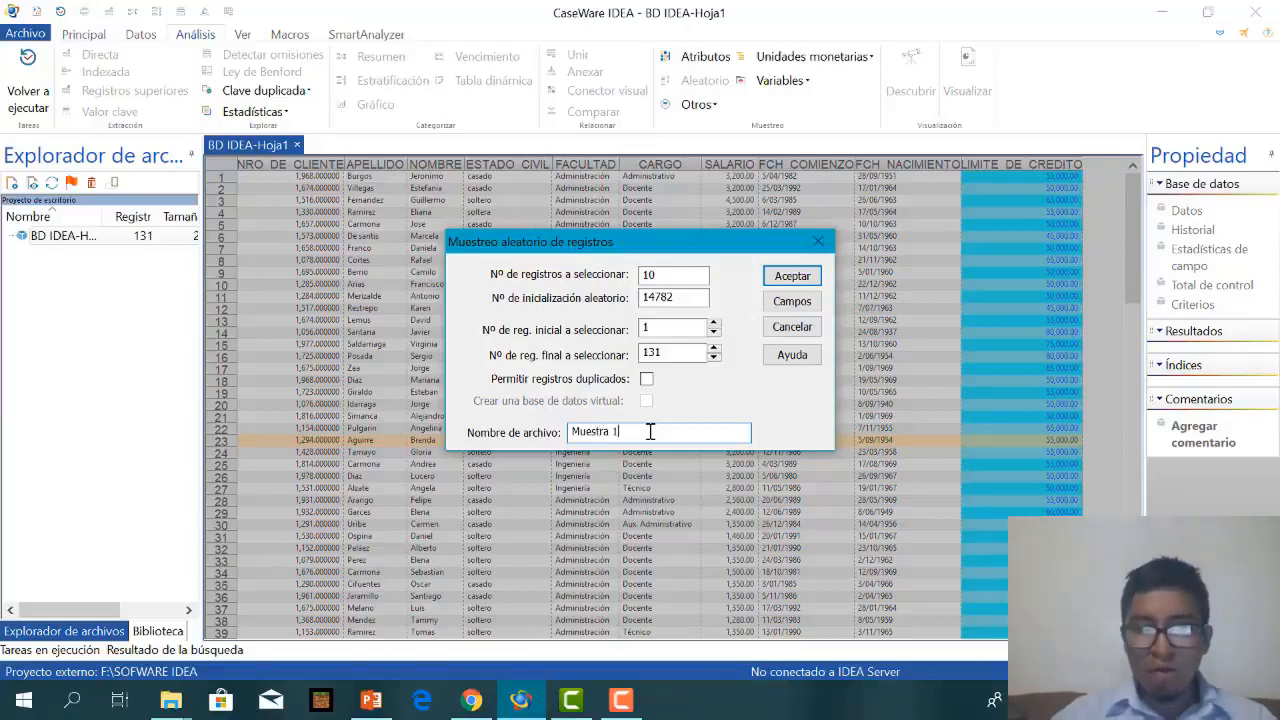
{"action": "left_click", "coordinate": [792, 276]}
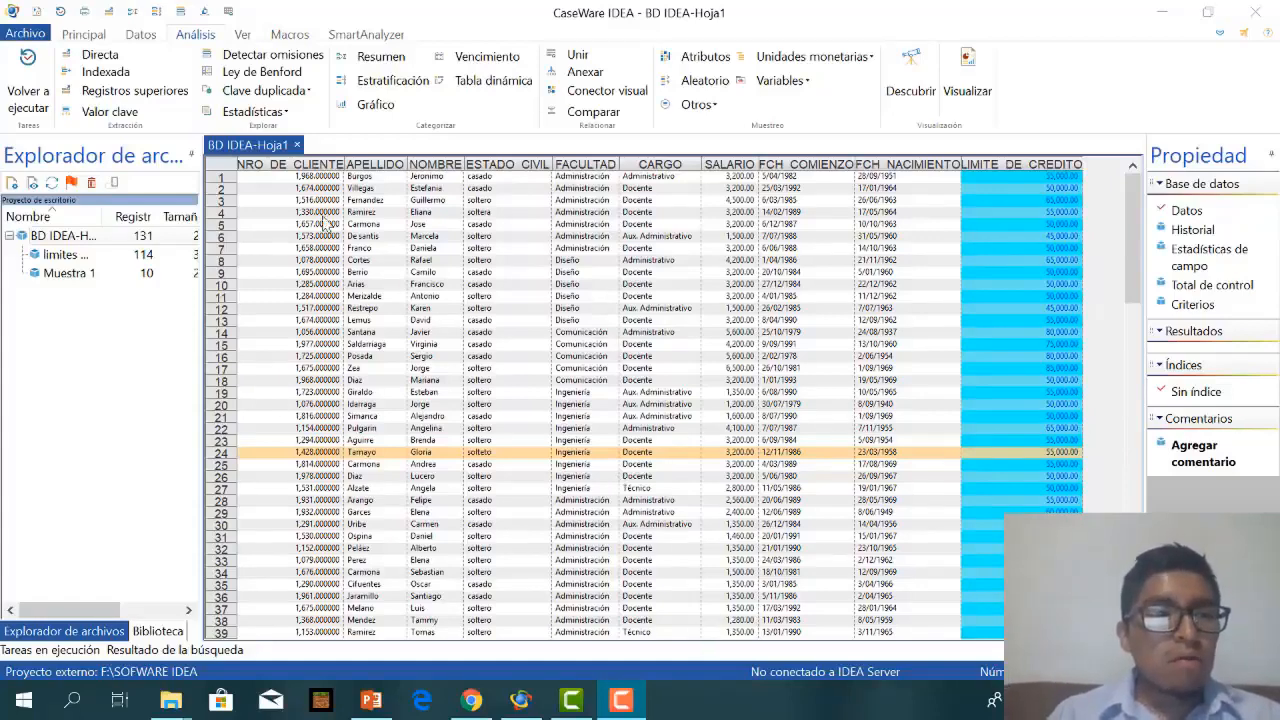
Start a direct extraction over all records and name its output file CLIENTRES IGUAL AL LIMITE DE MENOR MENOR.
{"action": "left_click", "coordinate": [101, 55]}
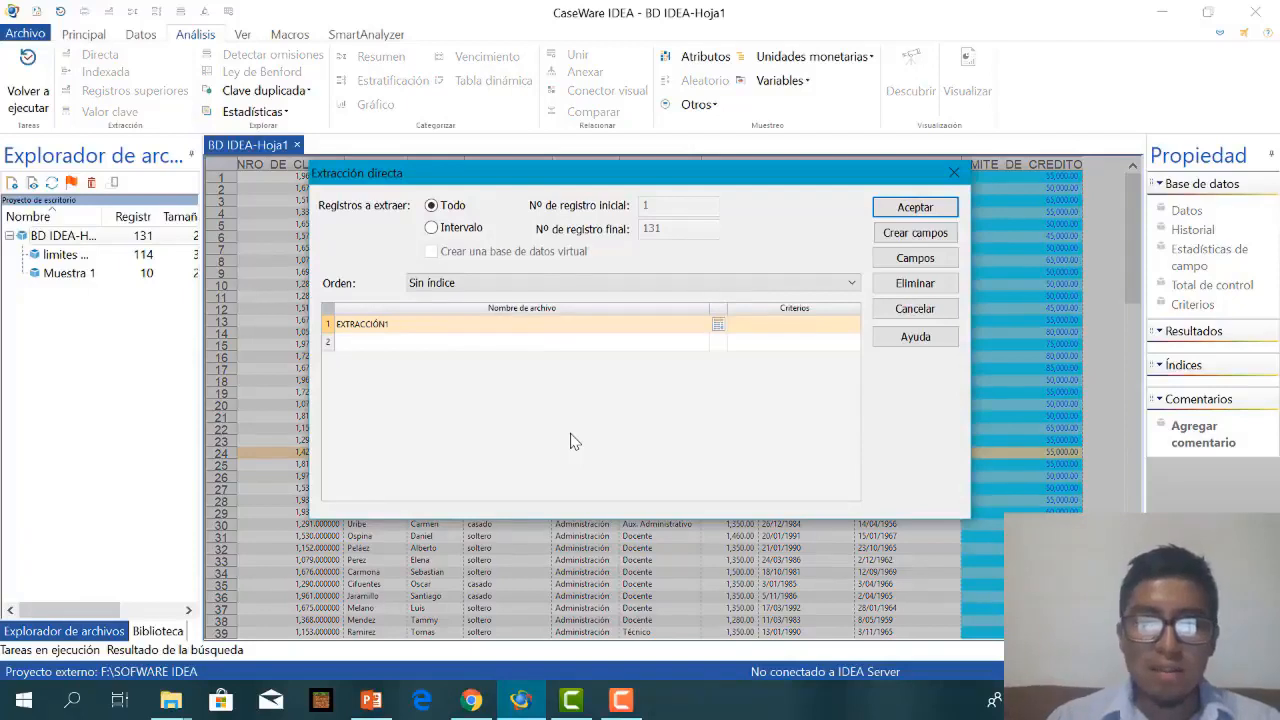
{"action": "left_click", "coordinate": [633, 334]}
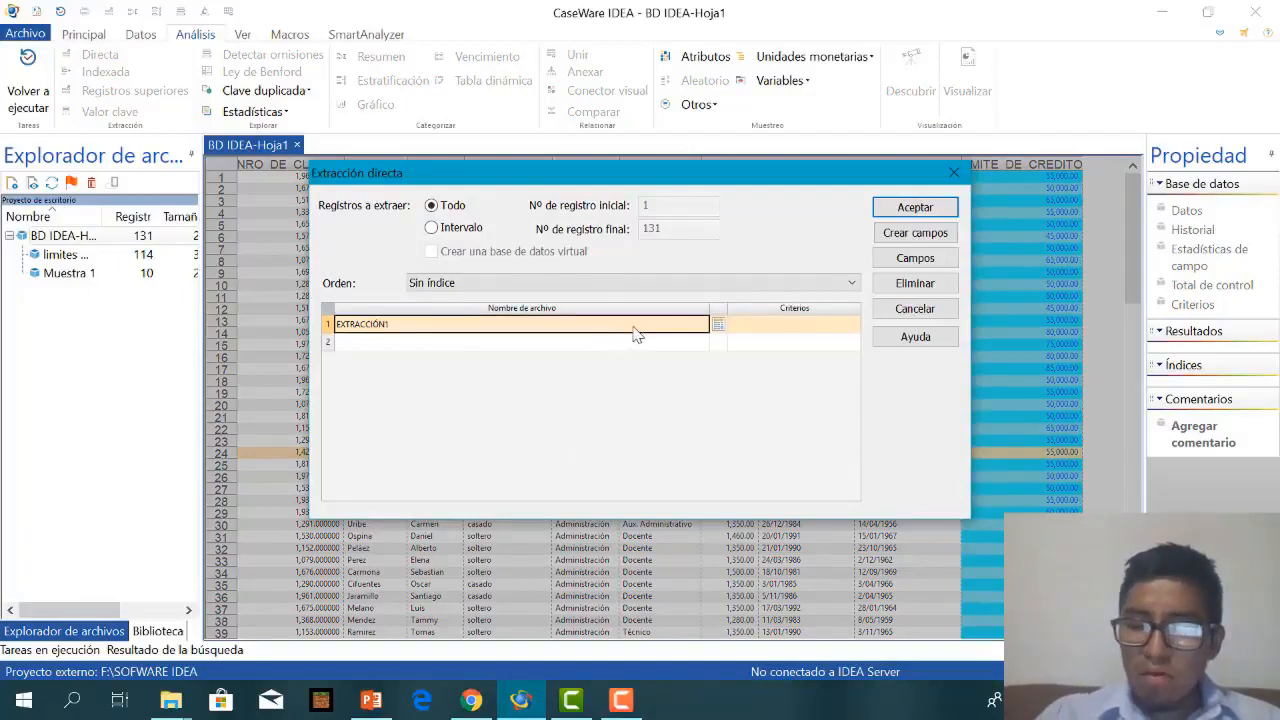
{"action": "key", "text": "BackSpace"}
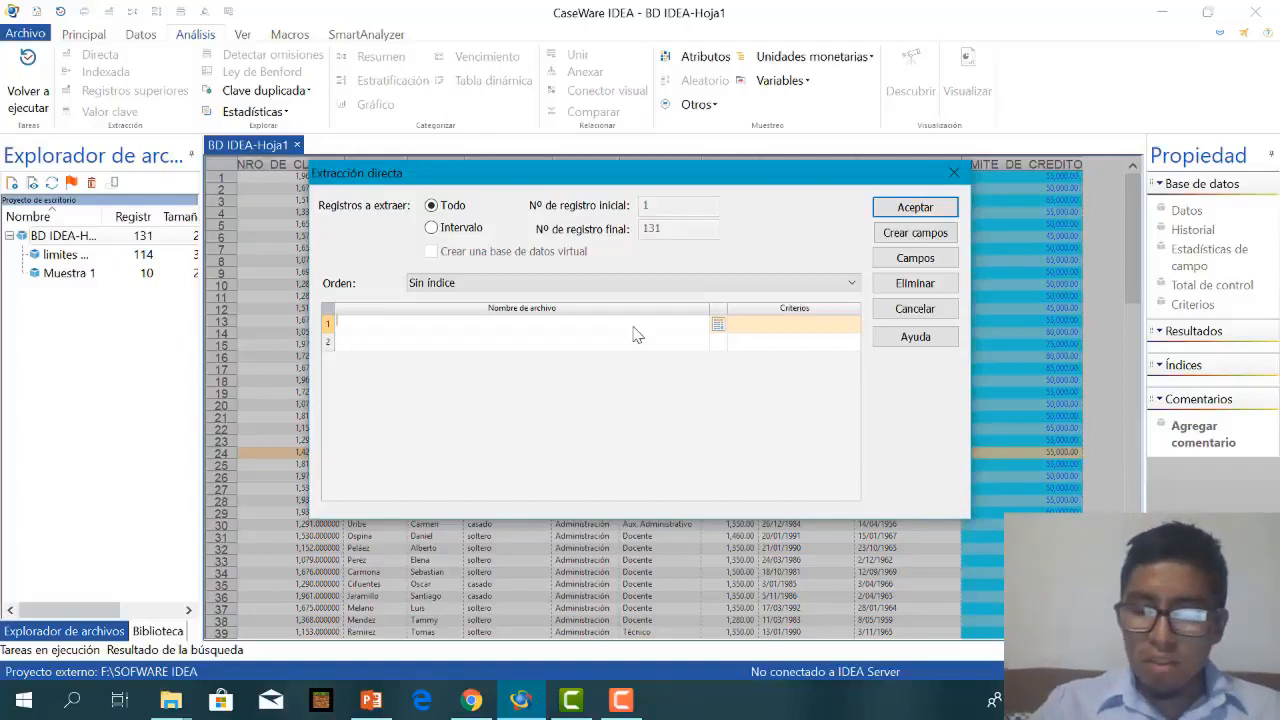
{"action": "type", "text": "CLIENTRES"}
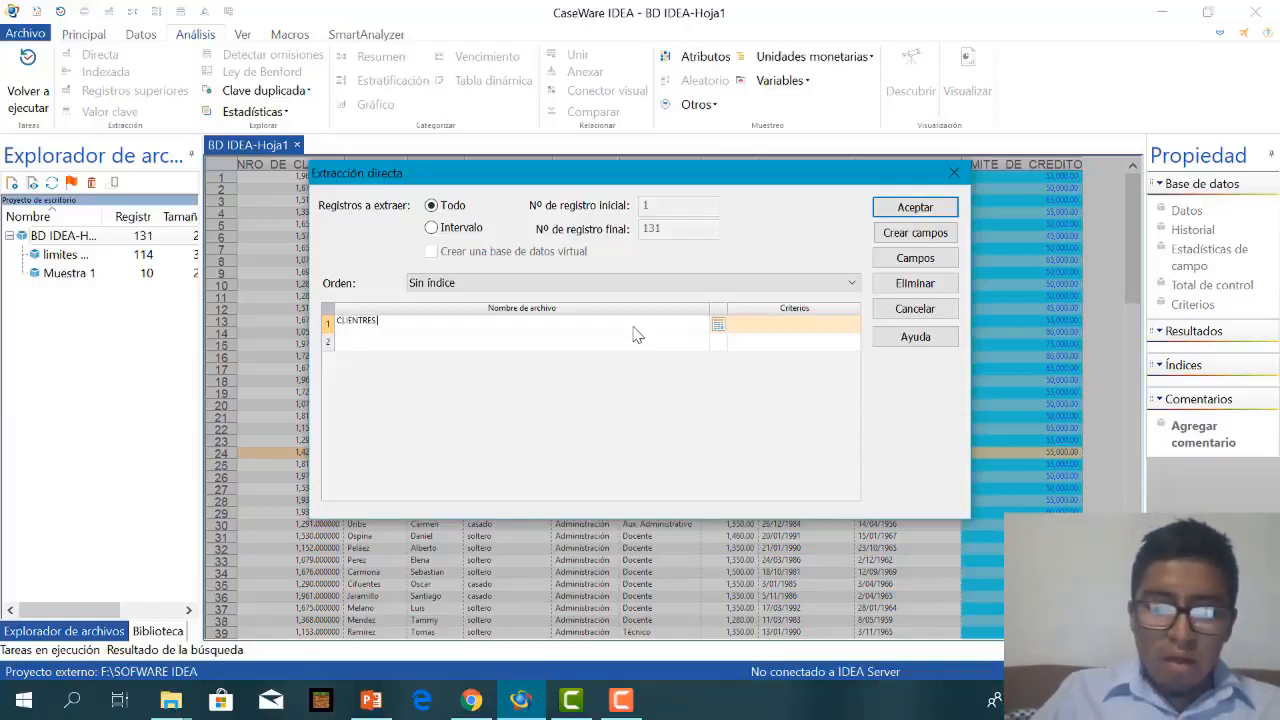
{"action": "type", "text": " IGUAL A"}
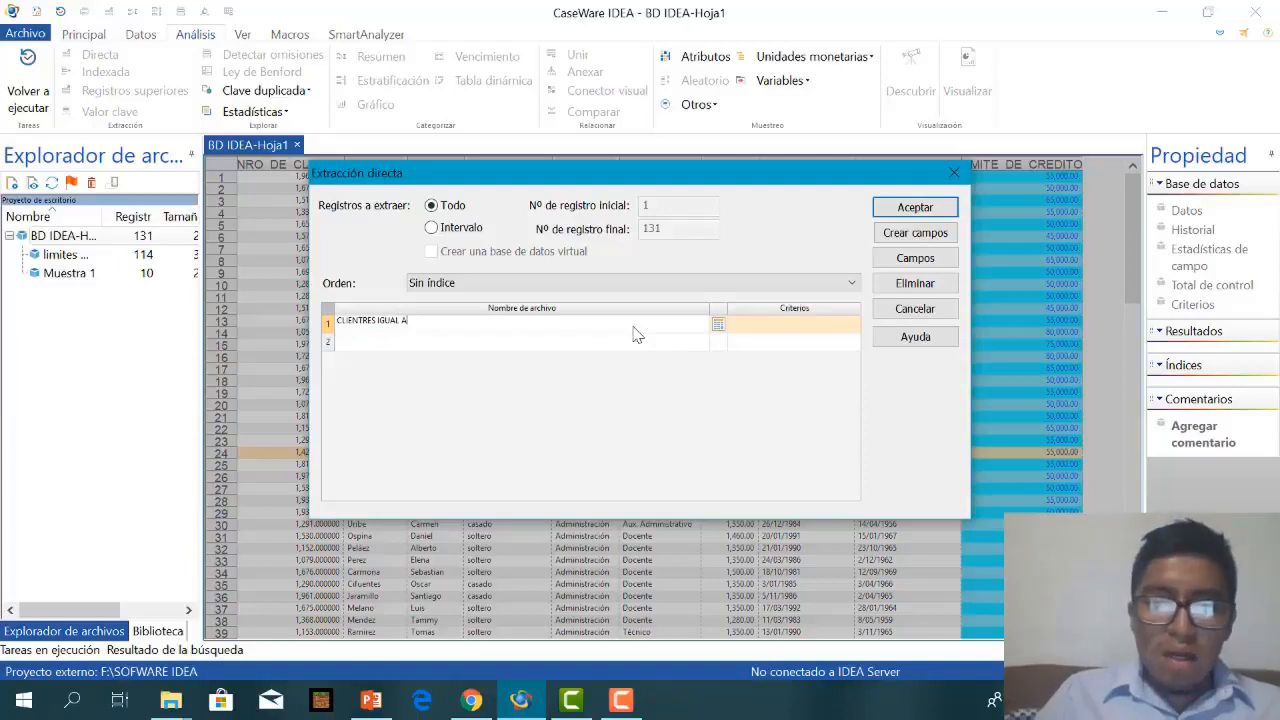
{"action": "type", "text": "L"}
{"action": "type", "text": " LIMIT"}
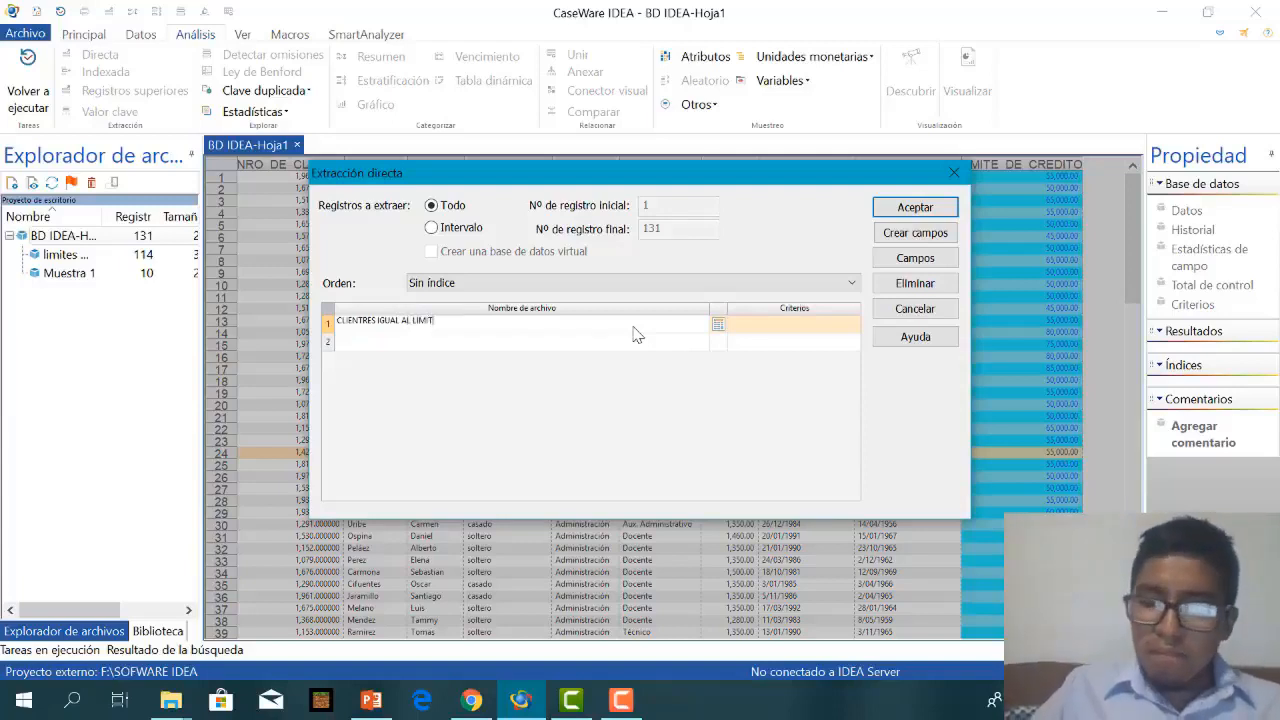
{"action": "type", "text": "E DE M"}
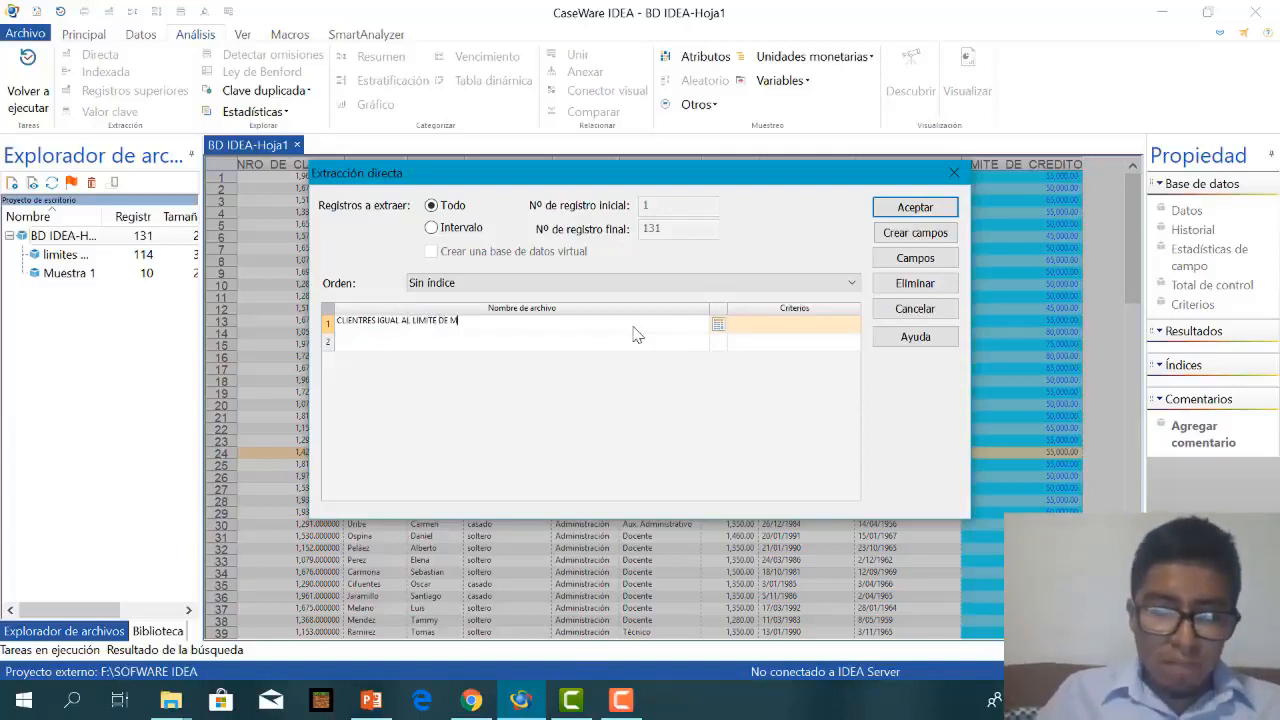
{"action": "type", "text": "ENOR MENOR"}
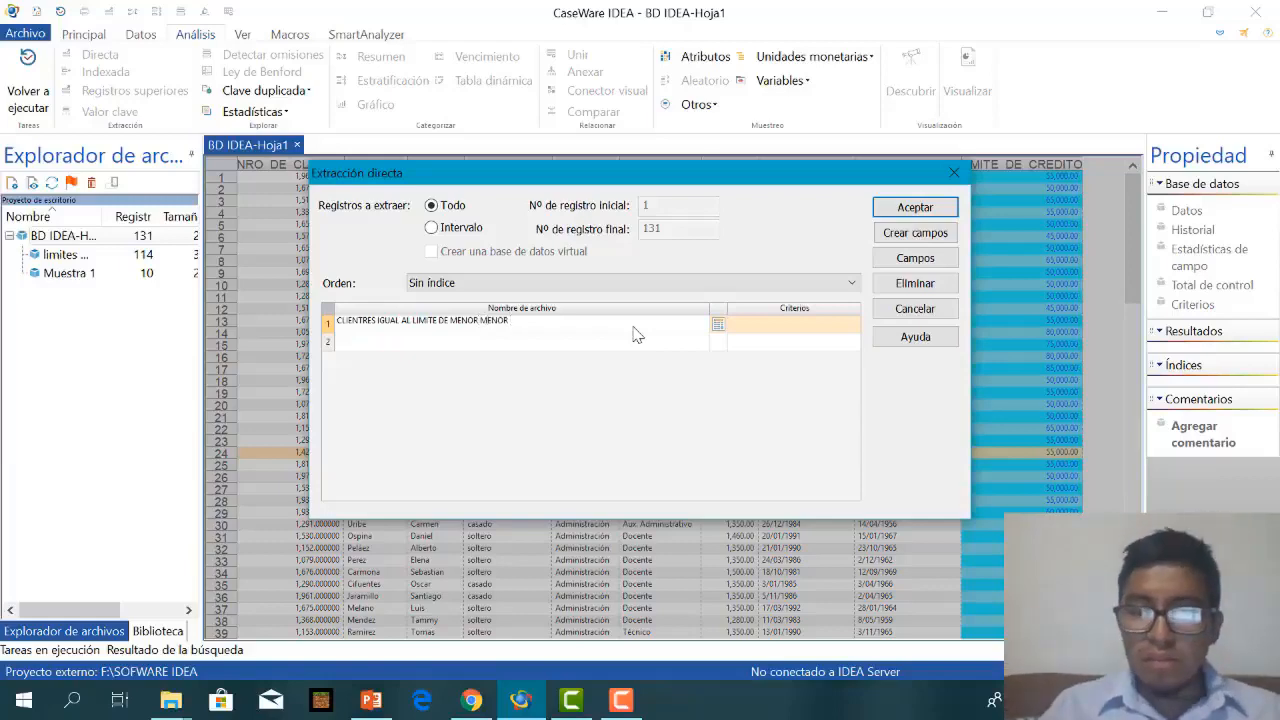
Enter the criterion LIMITE_DE_CREDITO = 30000 in the equation editor for the direct extraction.
{"action": "left_click", "coordinate": [718, 326]}
{"action": "left_click", "coordinate": [718, 326]}
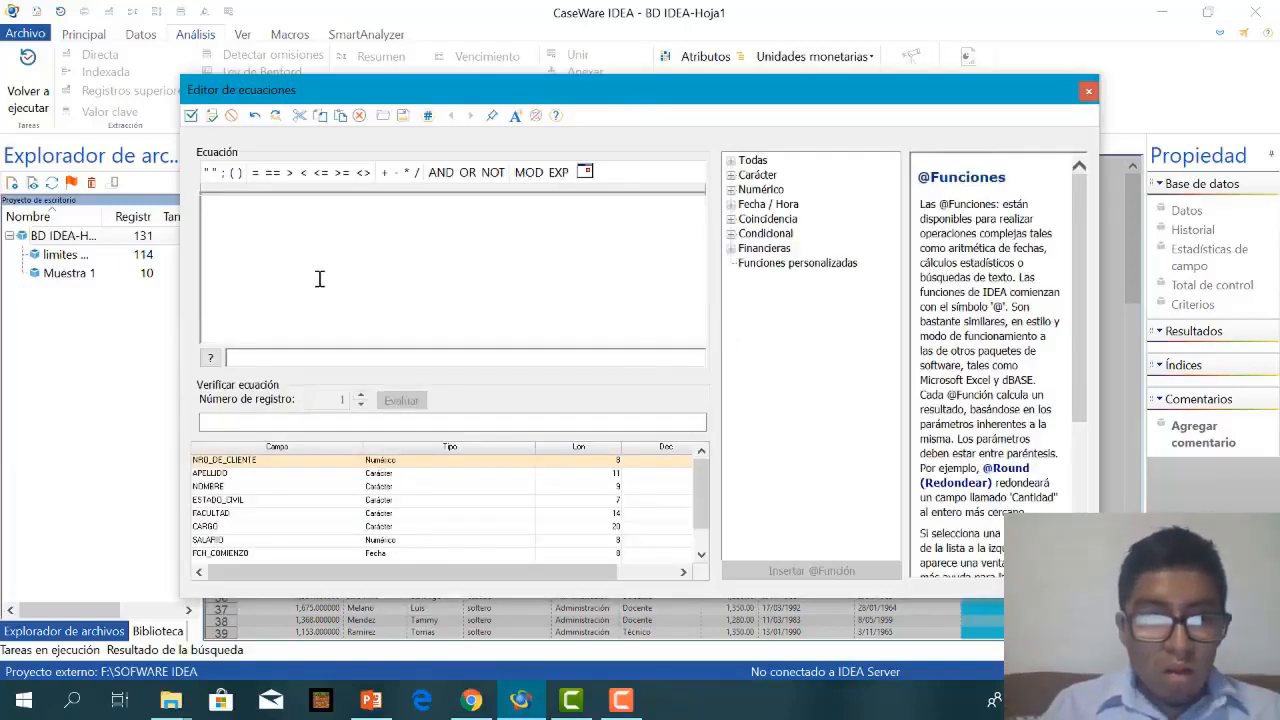
{"action": "type", "text": "LIMITE_DE_CREDITO"}
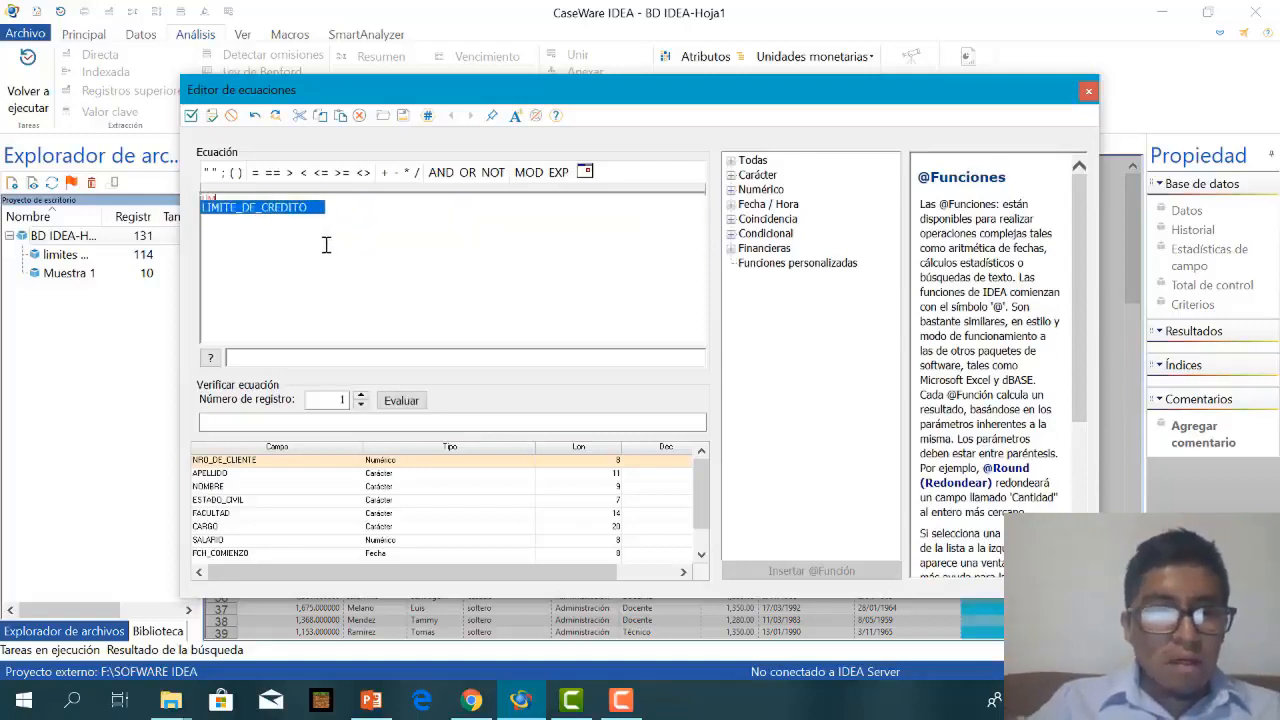
{"action": "left_click", "coordinate": [282, 209]}
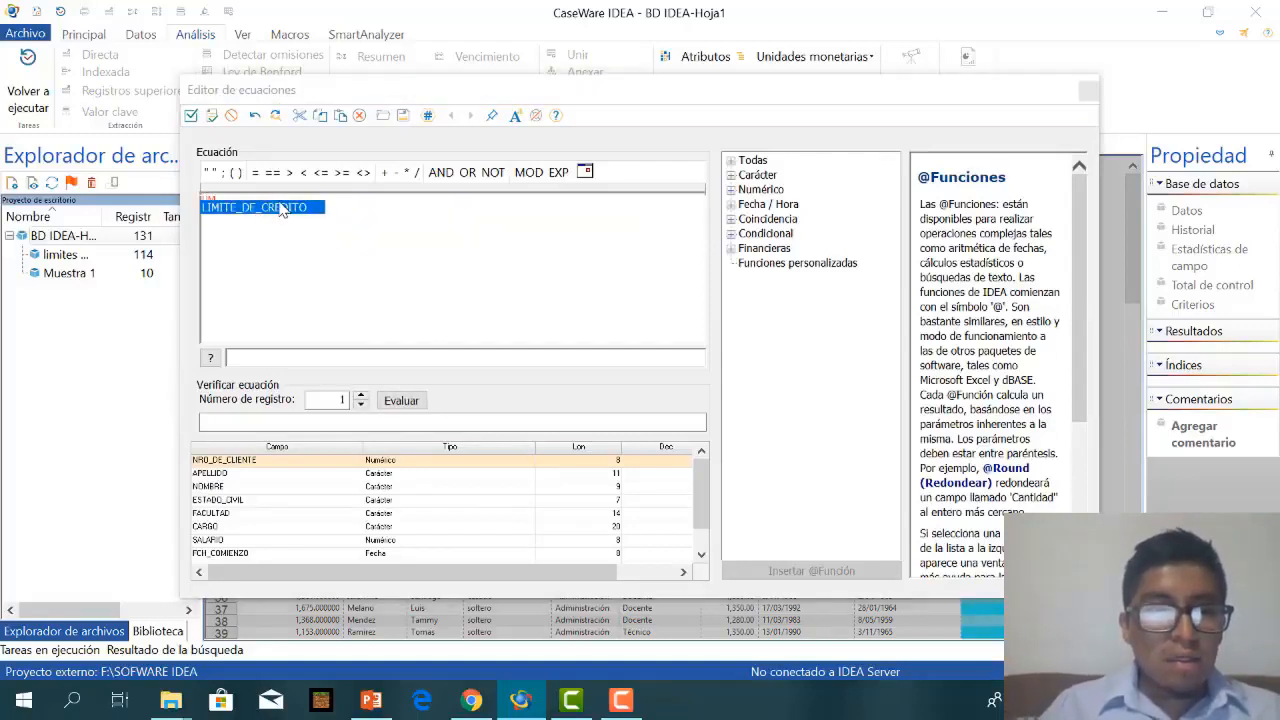
{"action": "left_click", "coordinate": [281, 213]}
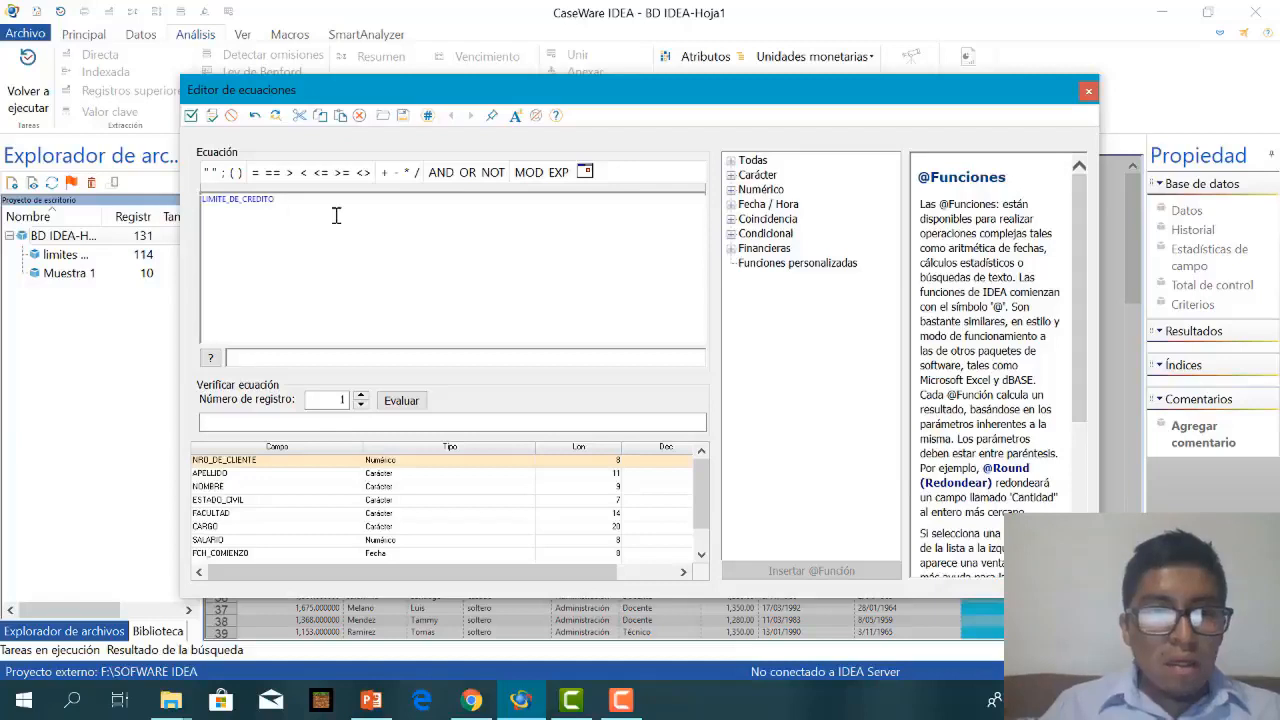
{"action": "left_click", "coordinate": [256, 174]}
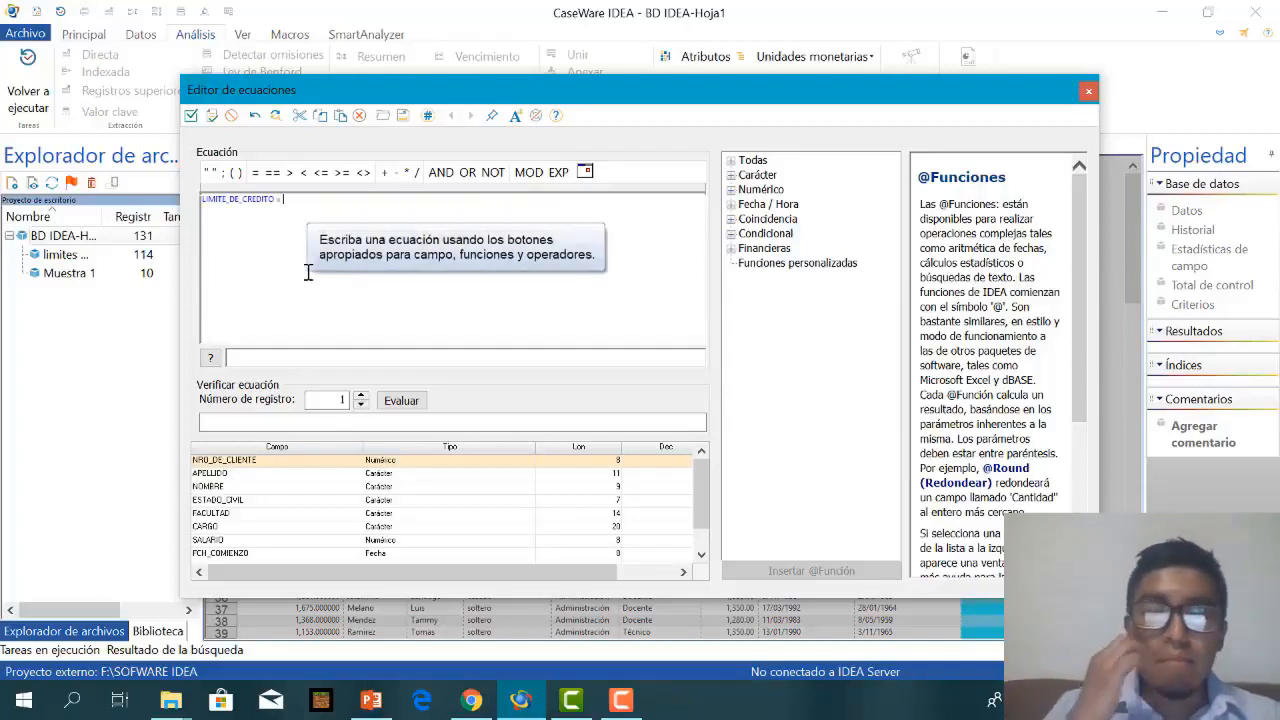
{"action": "type", "text": "3"}
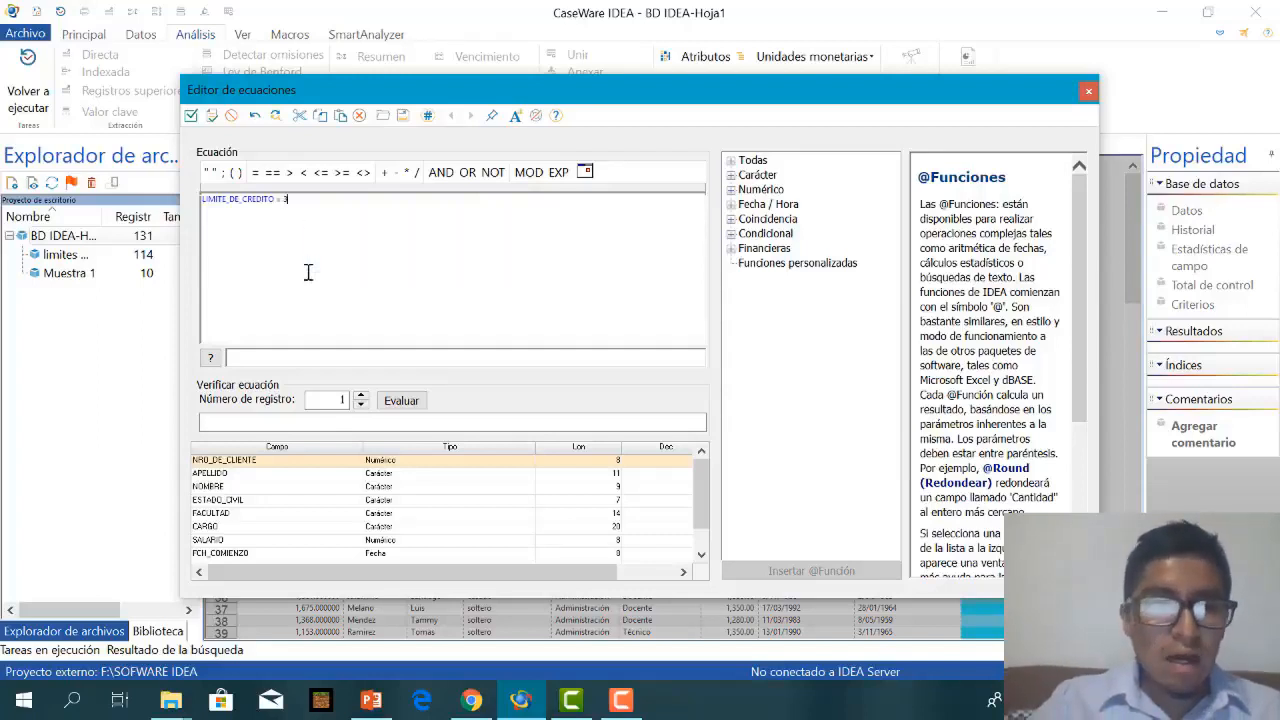
{"action": "type", "text": "0000"}
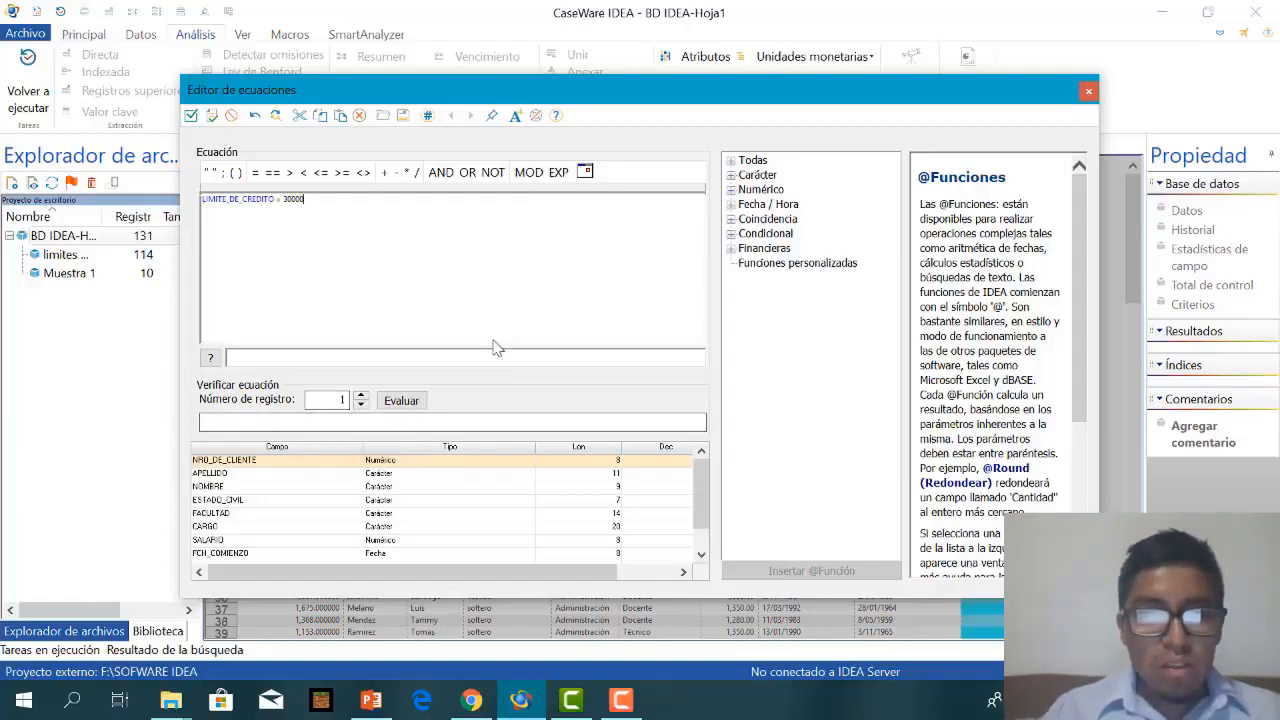
Validate the credit limit equation, accept it as the criterion and run the direct extraction.
{"action": "left_click", "coordinate": [212, 116]}
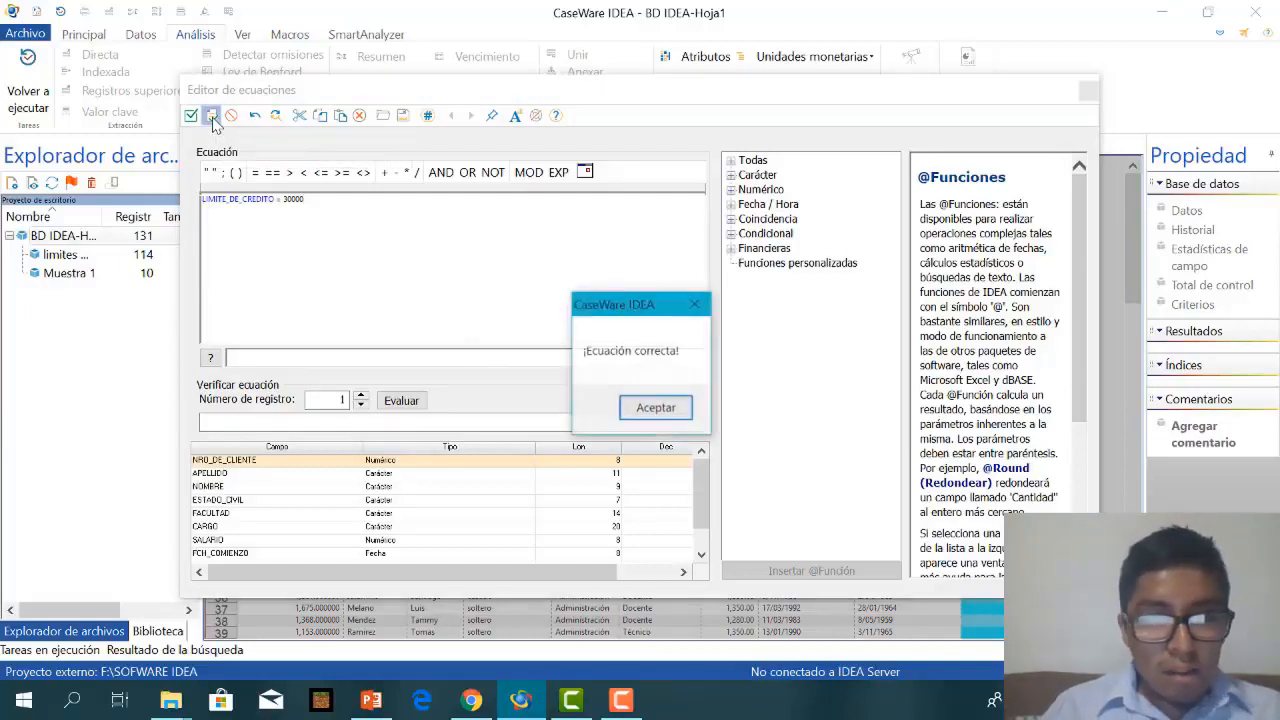
{"action": "left_click", "coordinate": [655, 408]}
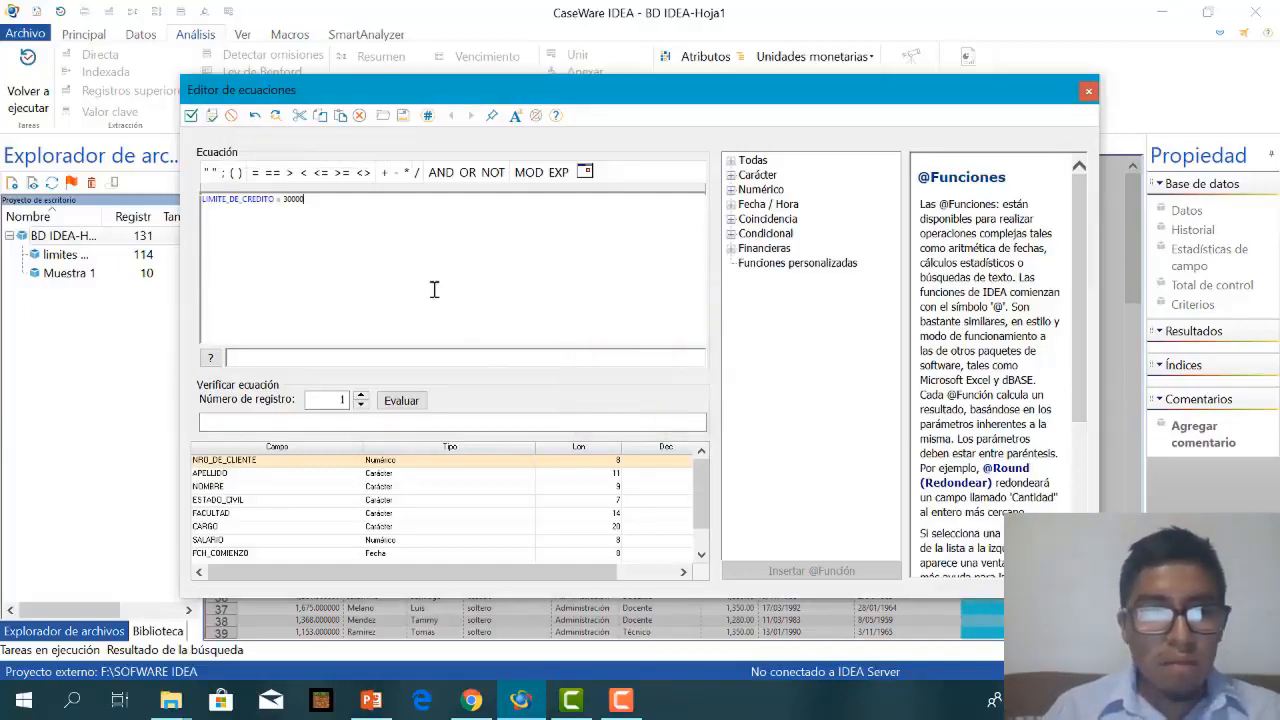
{"action": "left_click", "coordinate": [189, 119]}
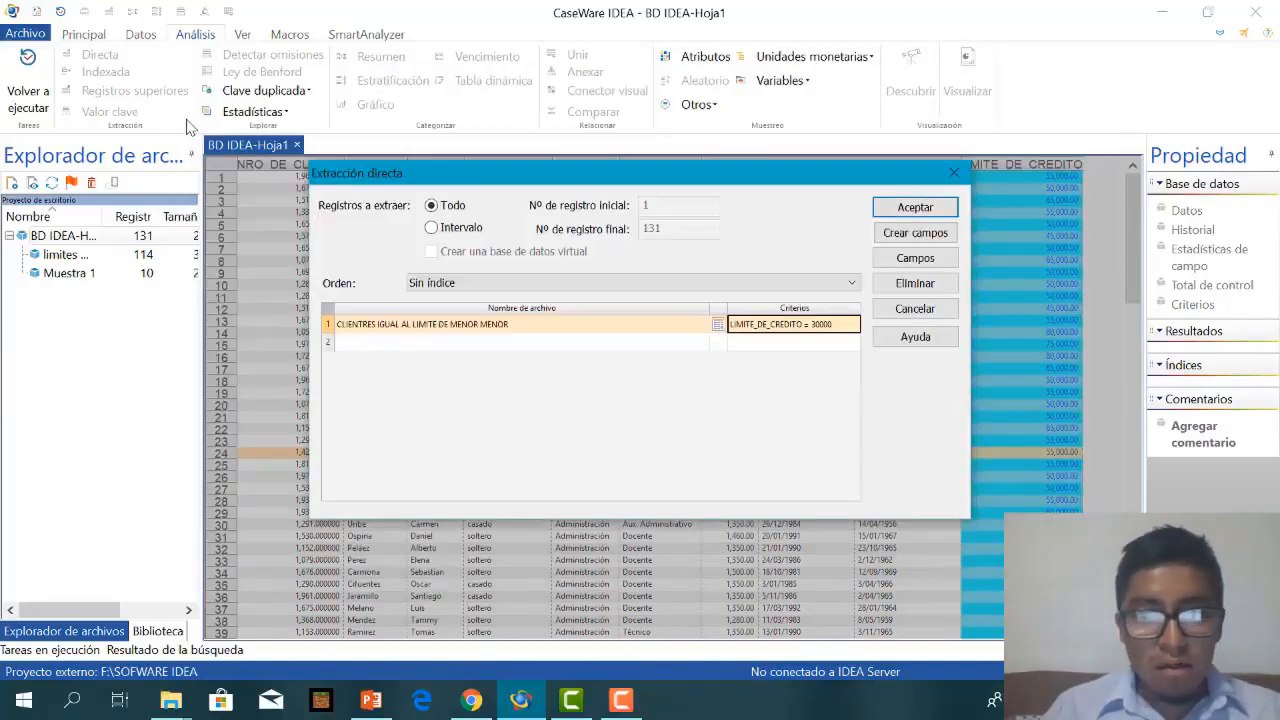
{"action": "left_click", "coordinate": [921, 207]}
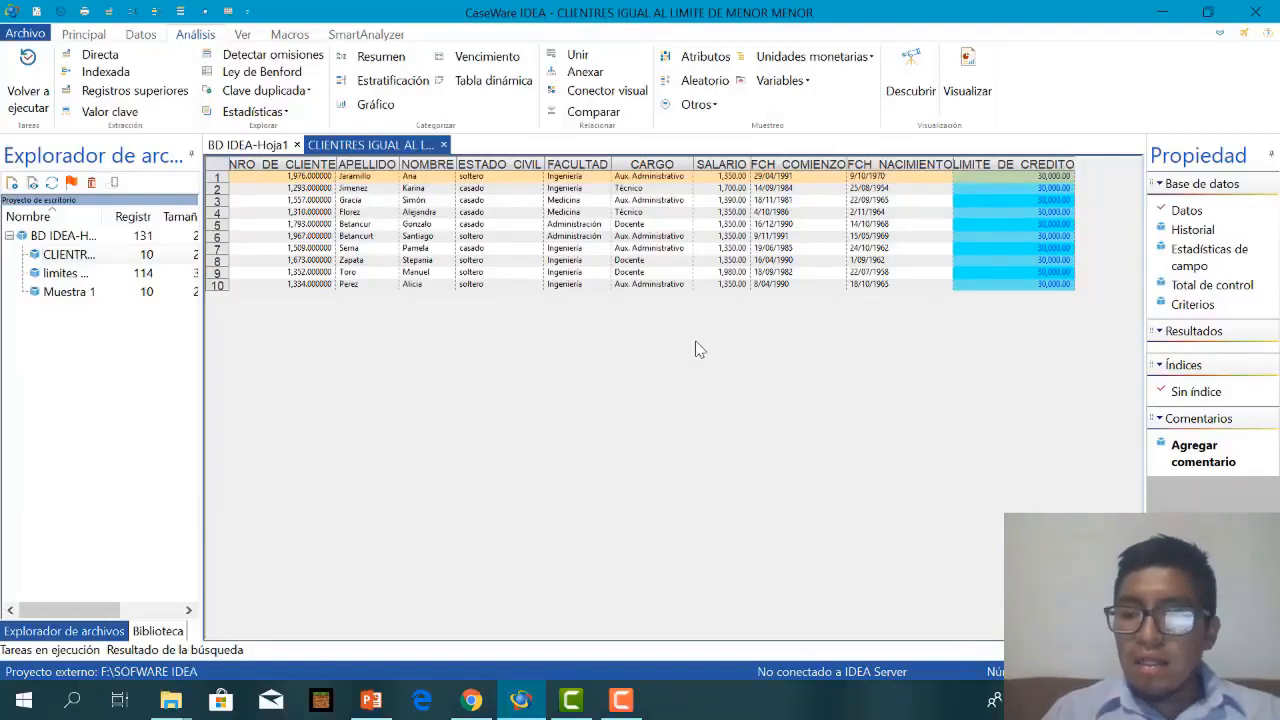
{"action": "key", "text": "F10"}
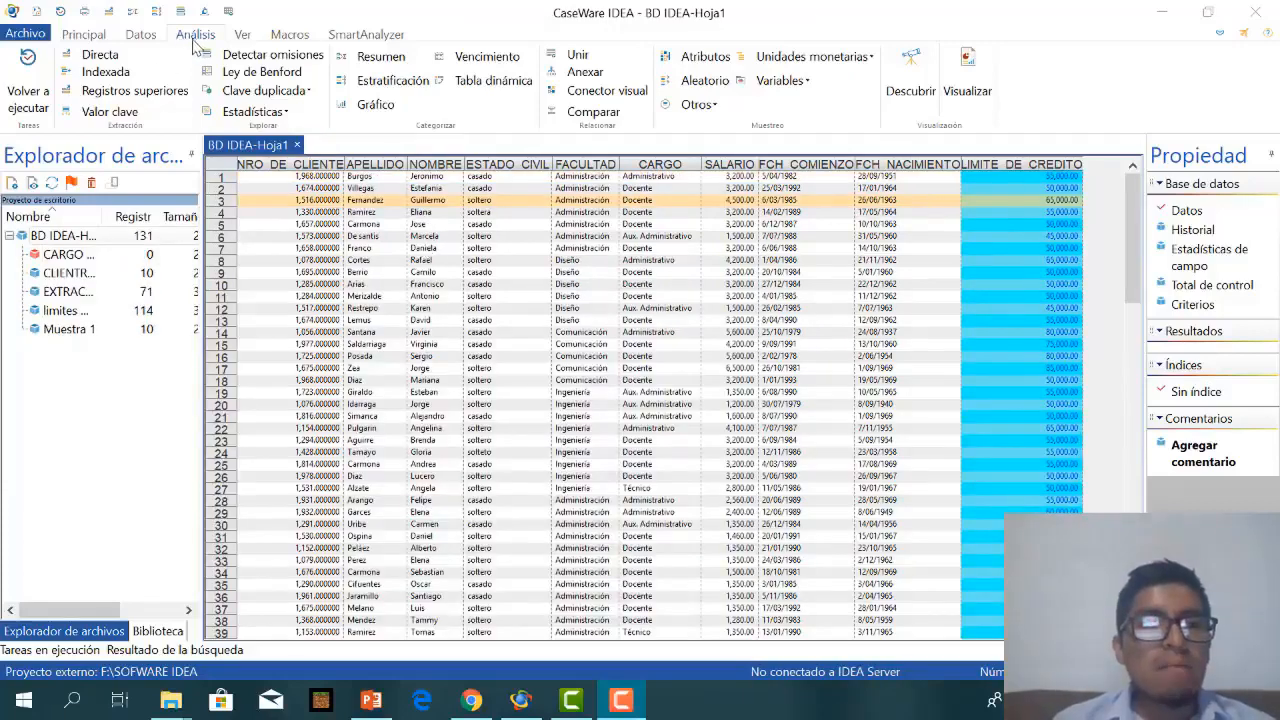
Start a new direct extraction over all records of BD IDEA-Hoja1 and name its output file CARGO DE CLIENTES.
{"action": "left_click", "coordinate": [98, 56]}
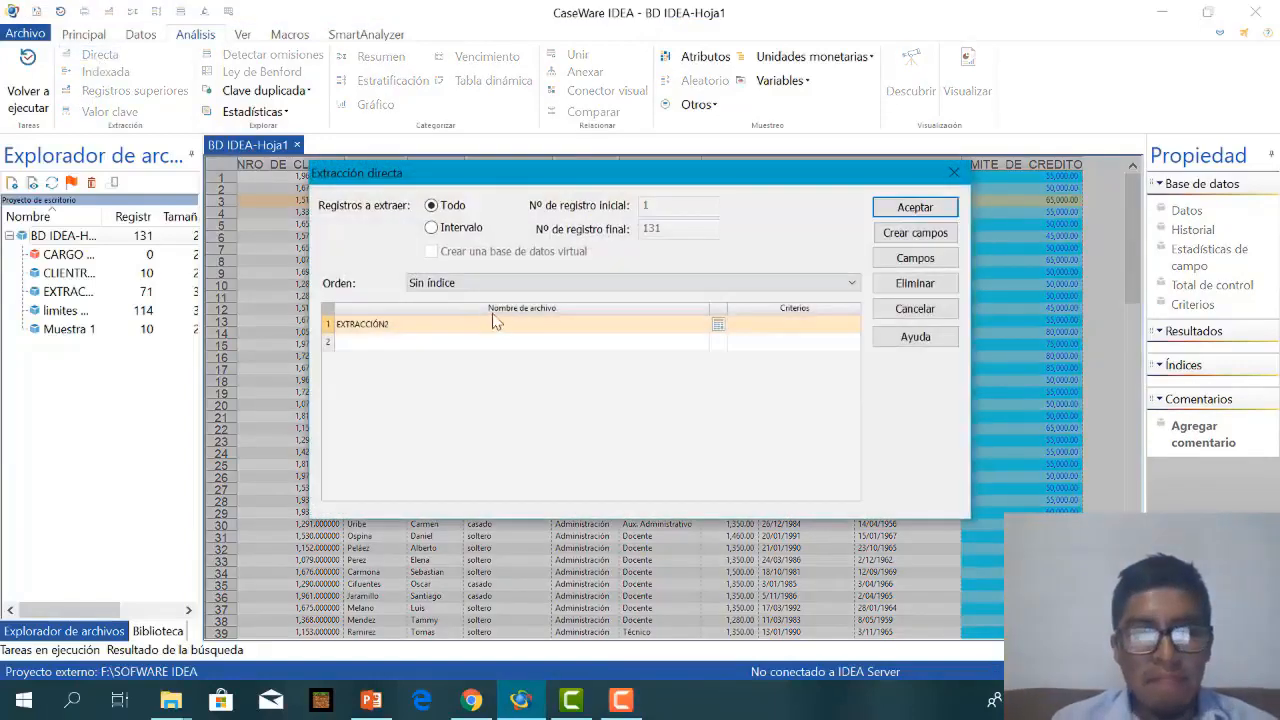
{"action": "left_click", "coordinate": [471, 330]}
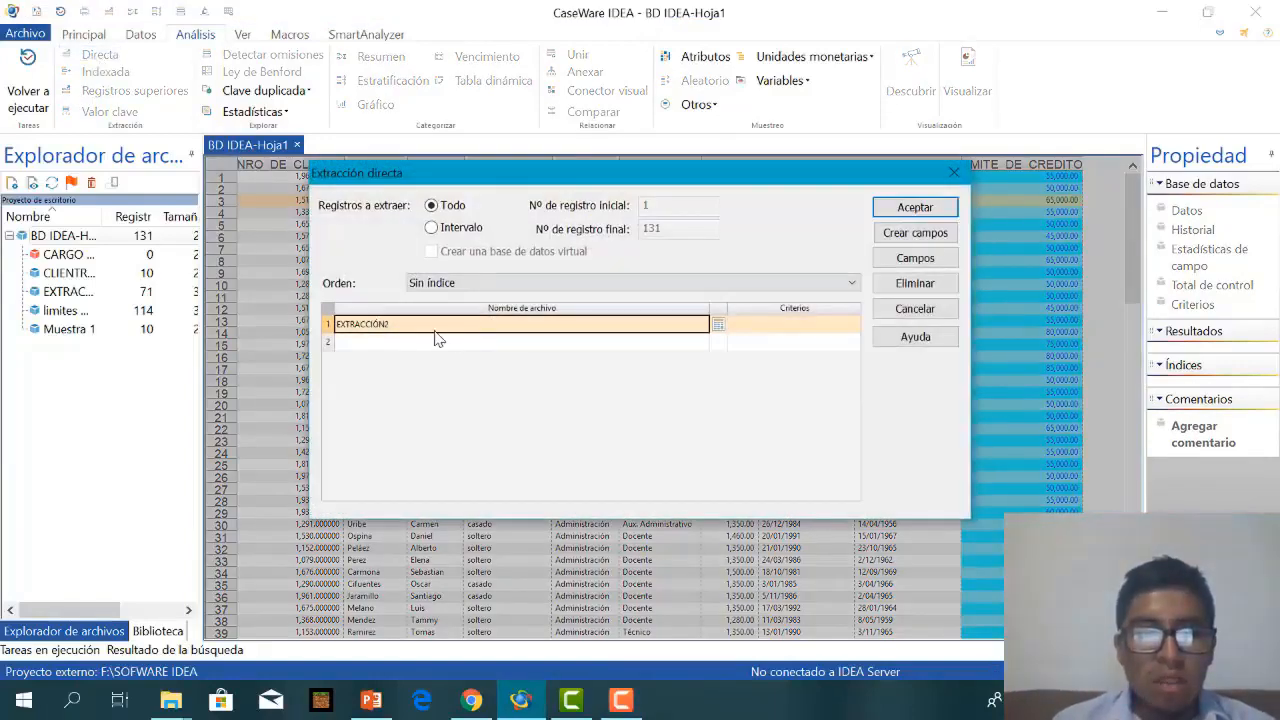
{"action": "left_click", "coordinate": [437, 333]}
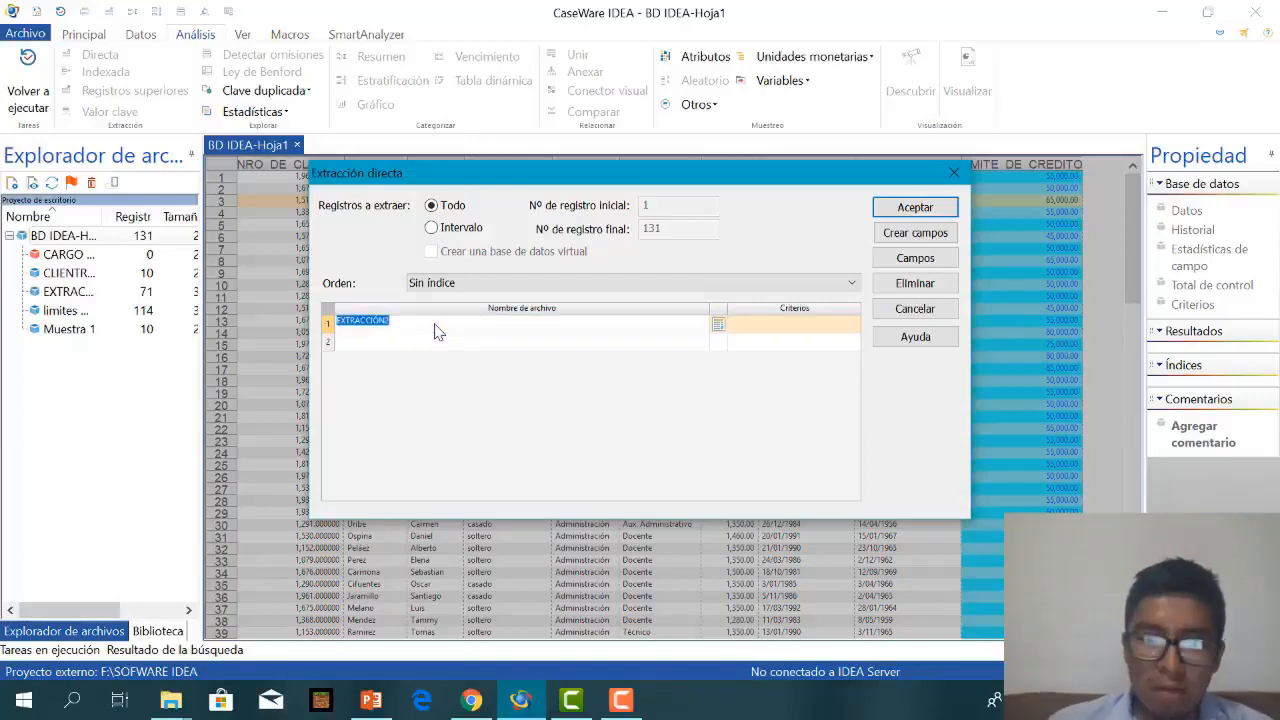
{"action": "key", "text": "BackSpace"}
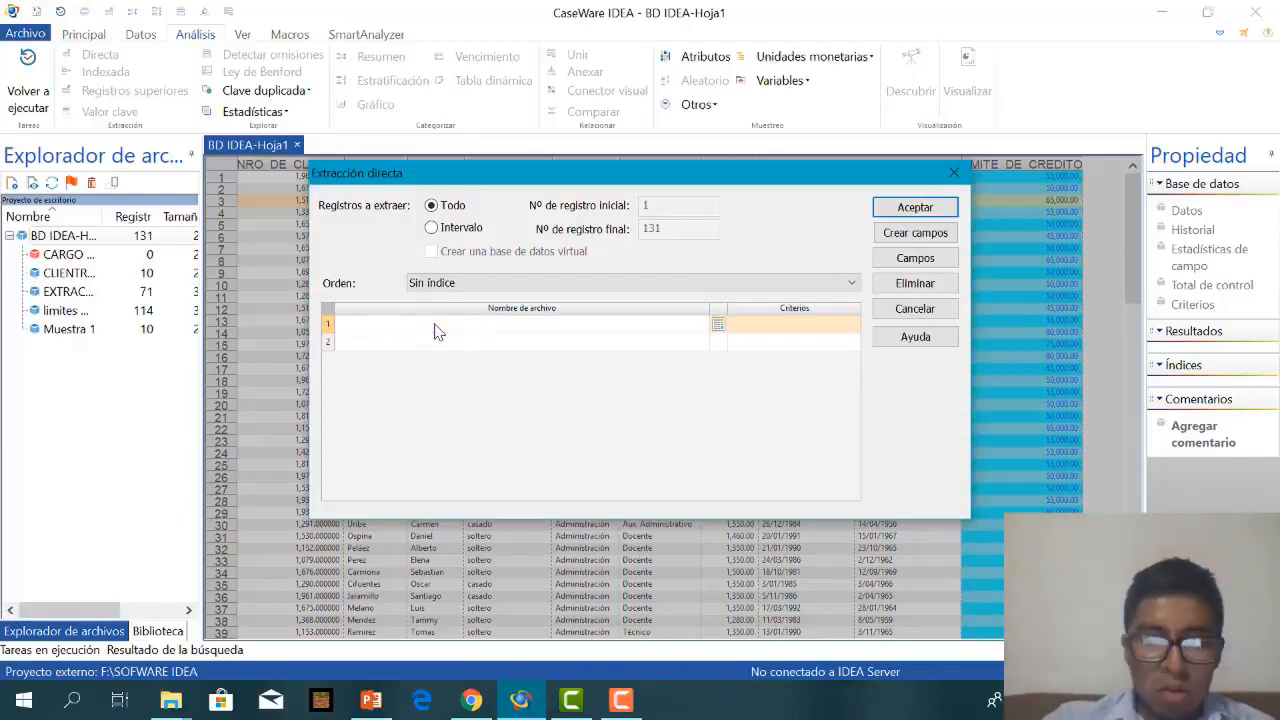
{"action": "type", "text": "cargo"}
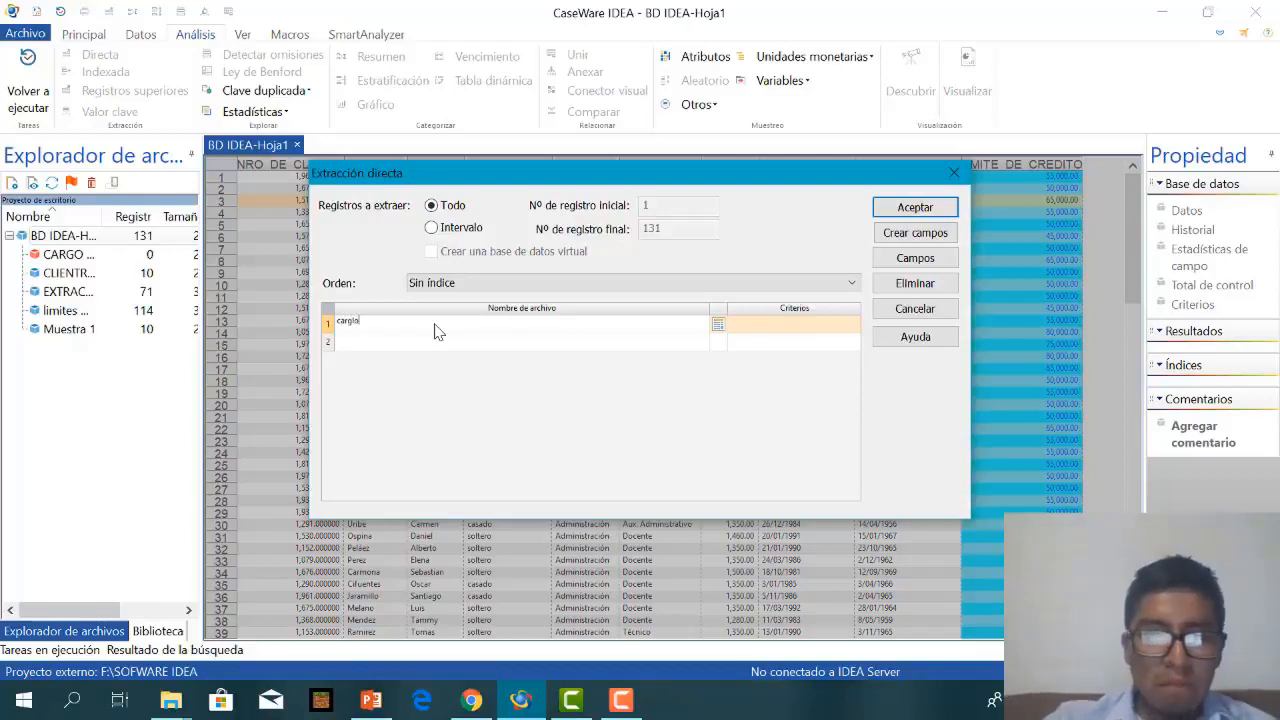
{"action": "type", "text": " de"}
{"action": "key", "text": "BackSpace"}
{"action": "key", "text": "BackSpace"}
{"action": "key", "text": "BackSpace"}
{"action": "key", "text": "BackSpace"}
{"action": "key", "text": "BackSpace"}
{"action": "key", "text": "BackSpace"}
{"action": "key", "text": "BackSpace"}
{"action": "key", "text": "BackSpace"}
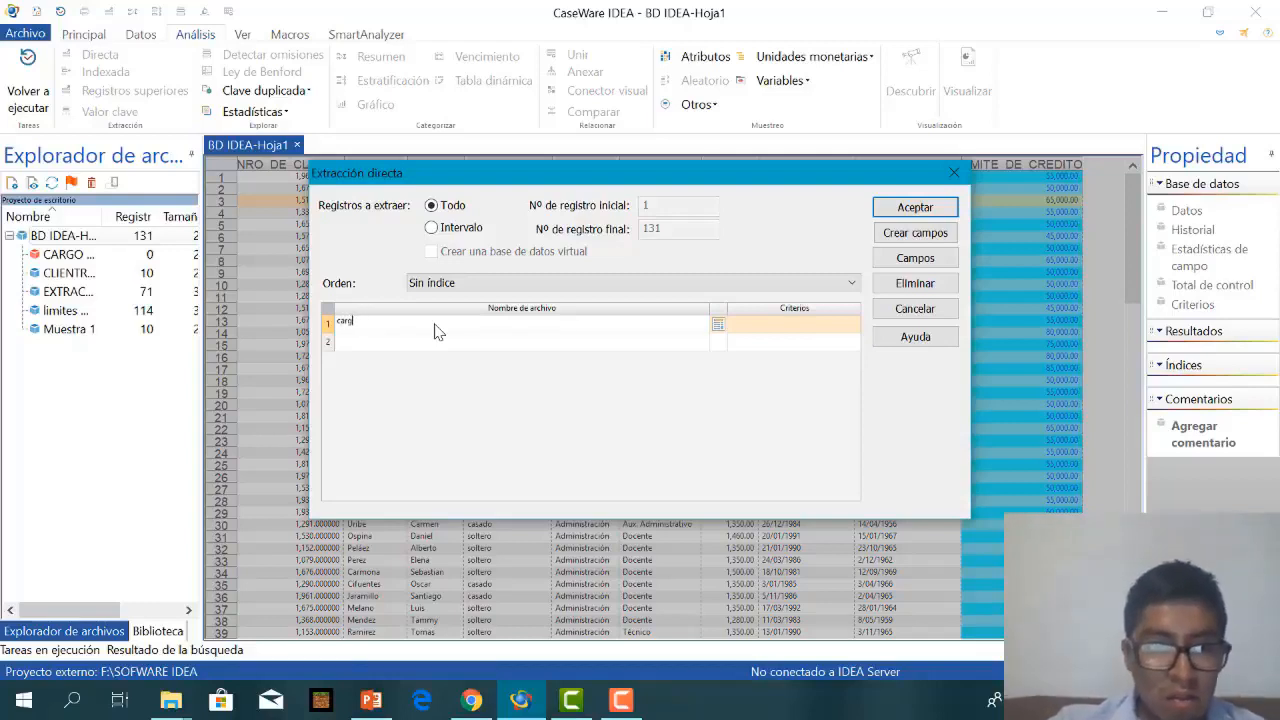
{"action": "key", "text": "BackSpace"}
{"action": "type", "text": "CAR"}
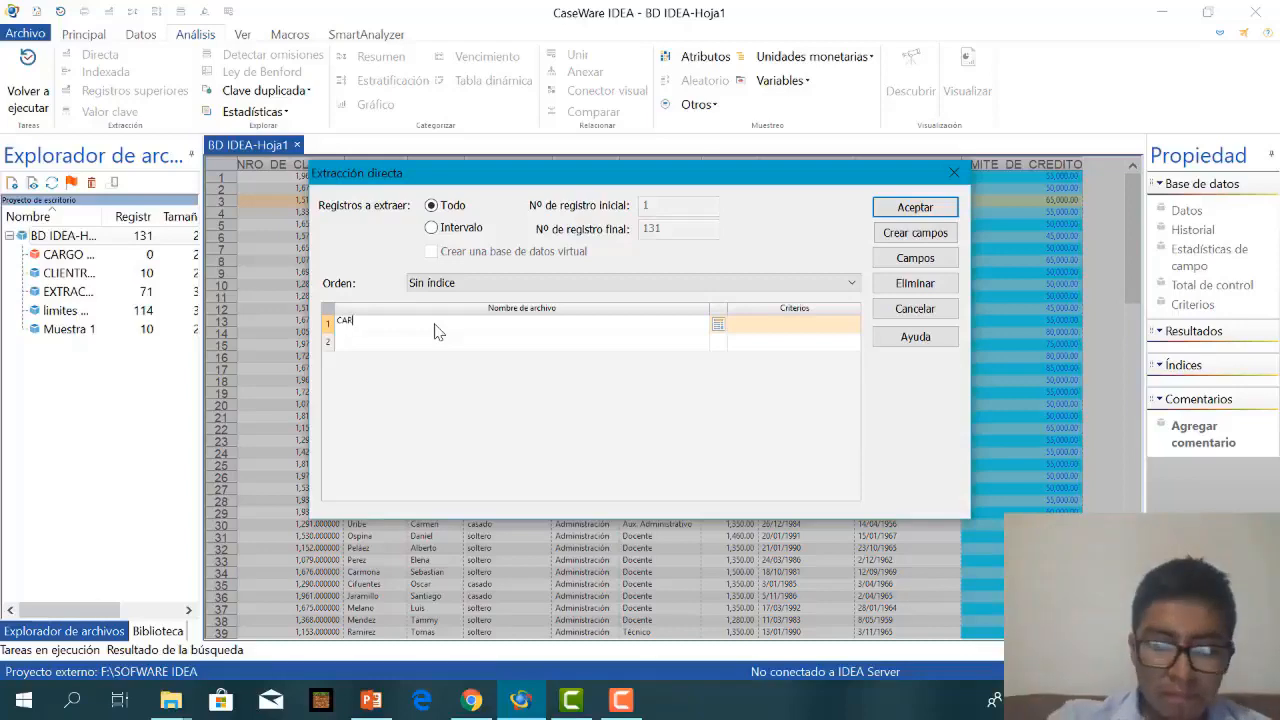
{"action": "type", "text": "GO DE CLIENTES"}
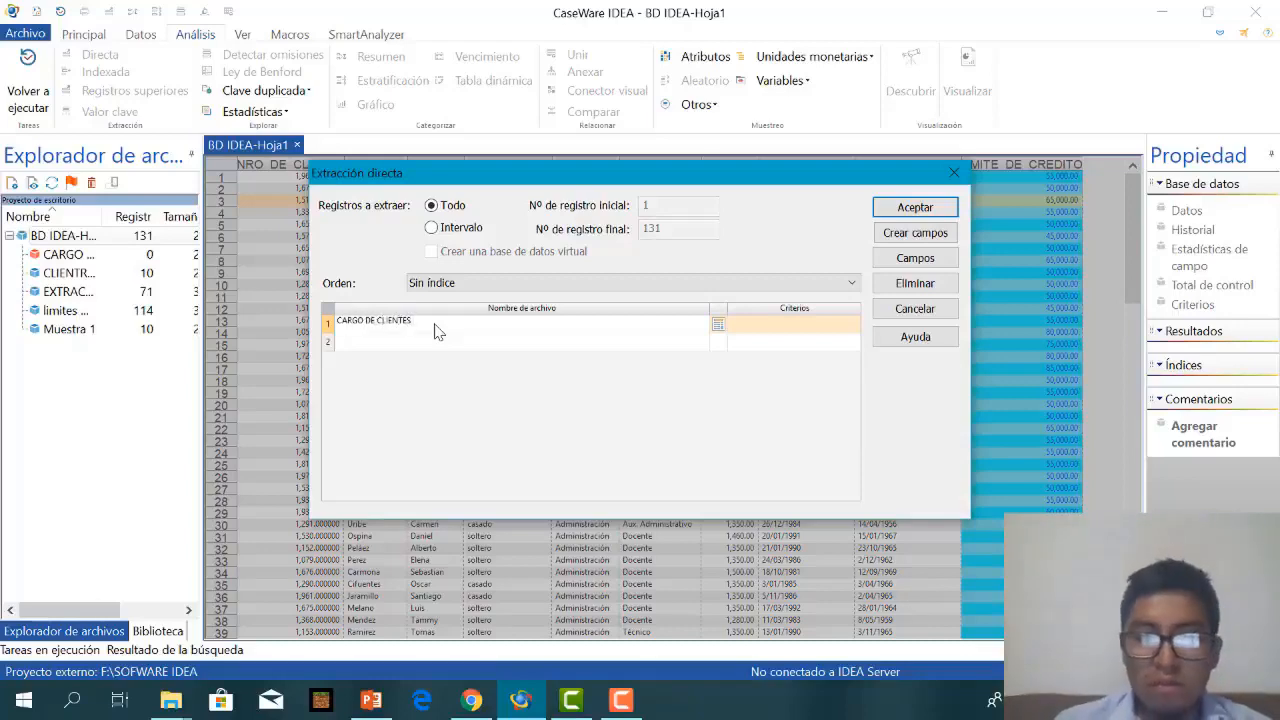
Enter the criterion CARGO = "Docente" in the equation editor for the CARGO DE CLIENTES extraction.
{"action": "left_click", "coordinate": [717, 325]}
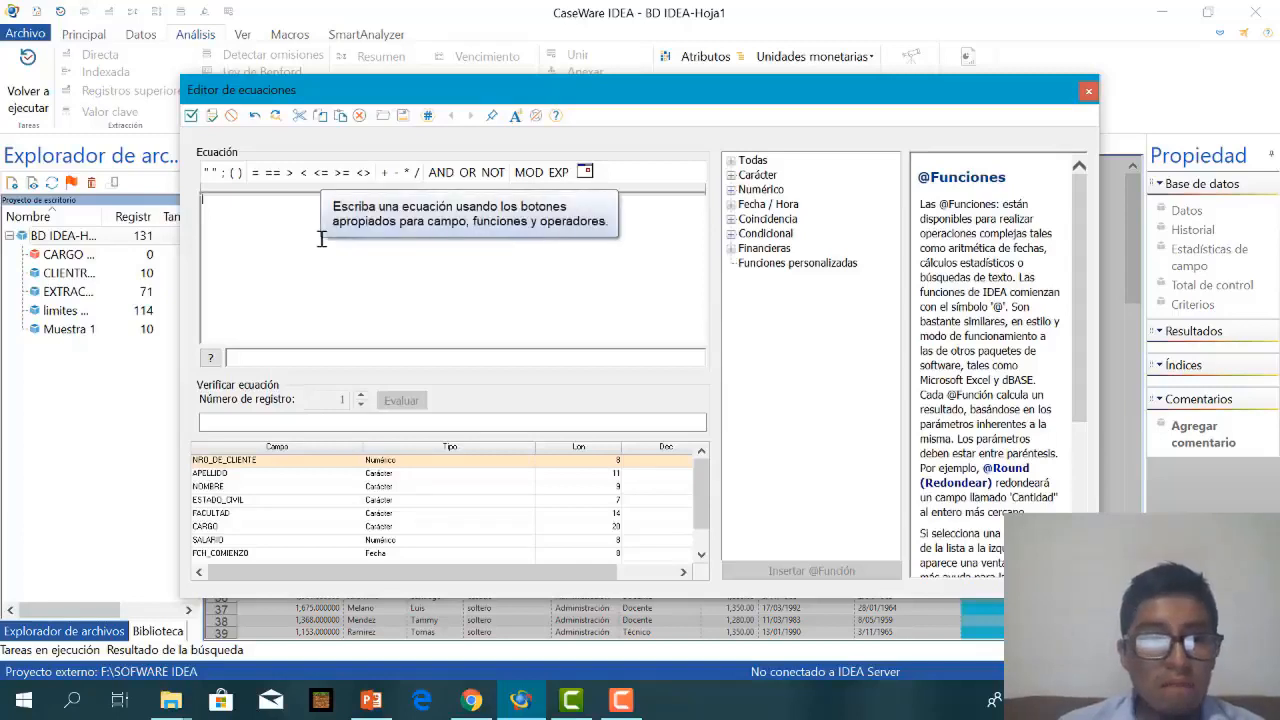
{"action": "left_click", "coordinate": [263, 209]}
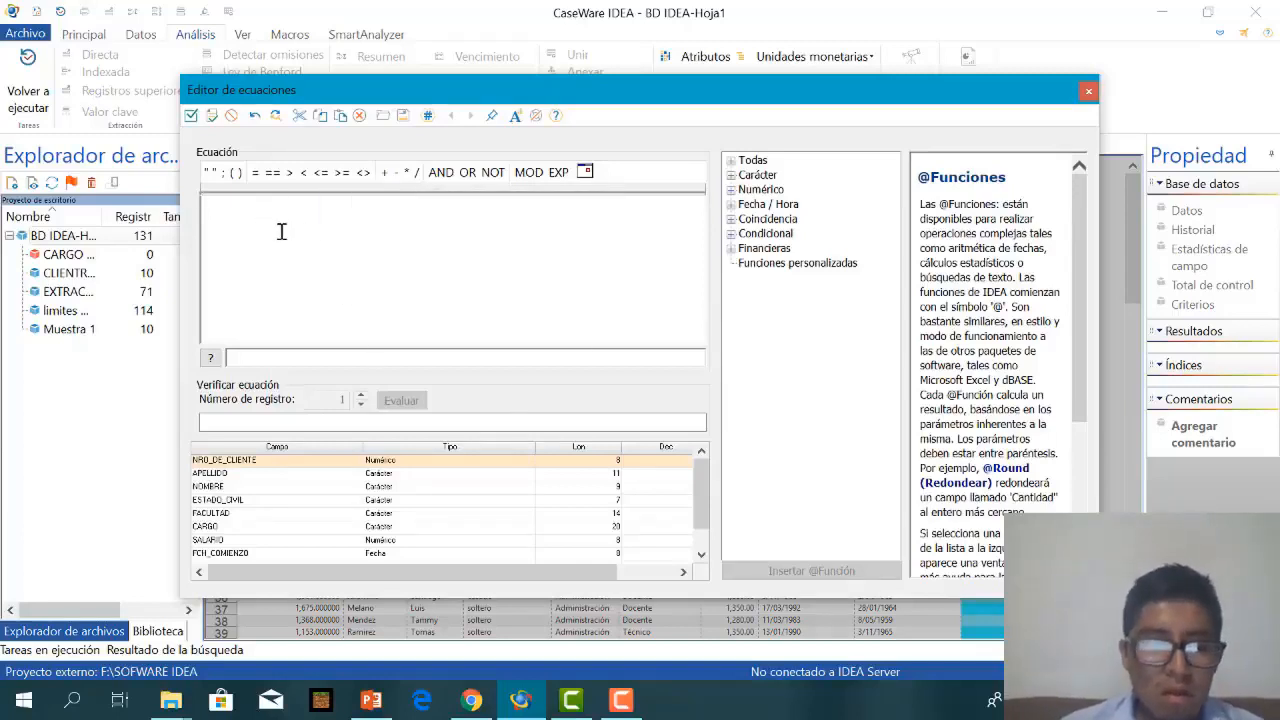
{"action": "type", "text": "CAR"}
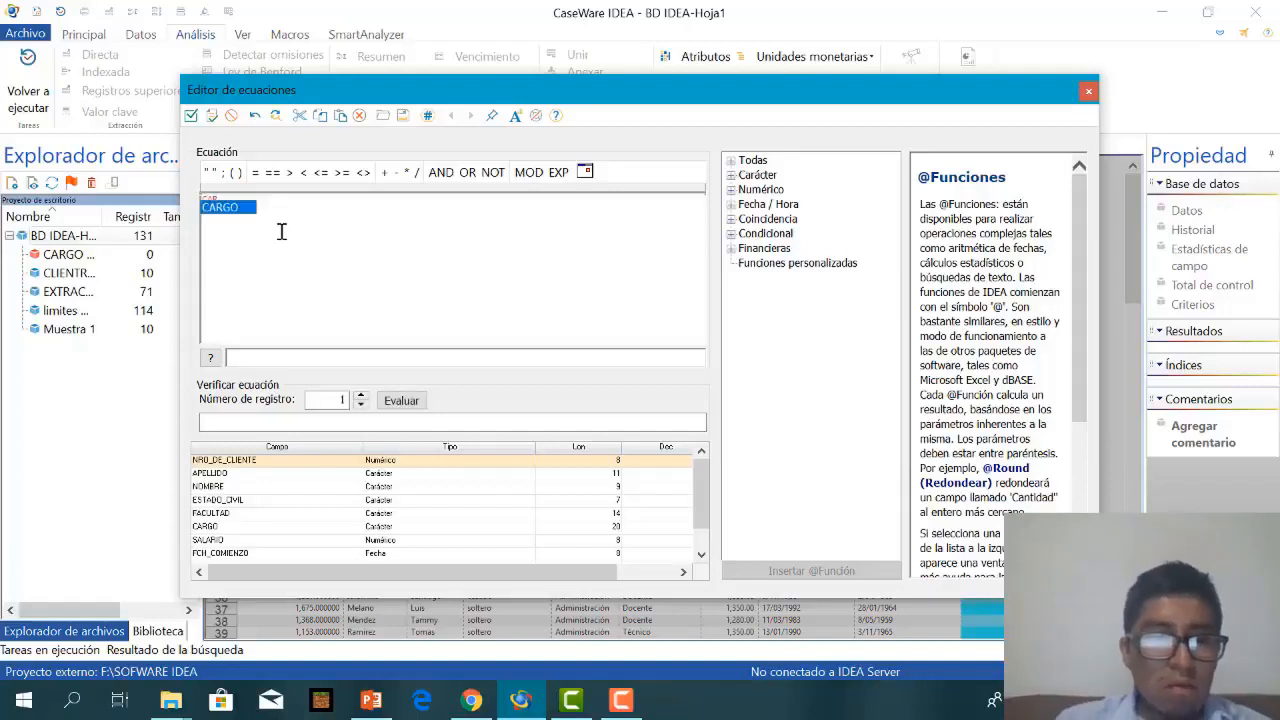
{"action": "left_click", "coordinate": [232, 208]}
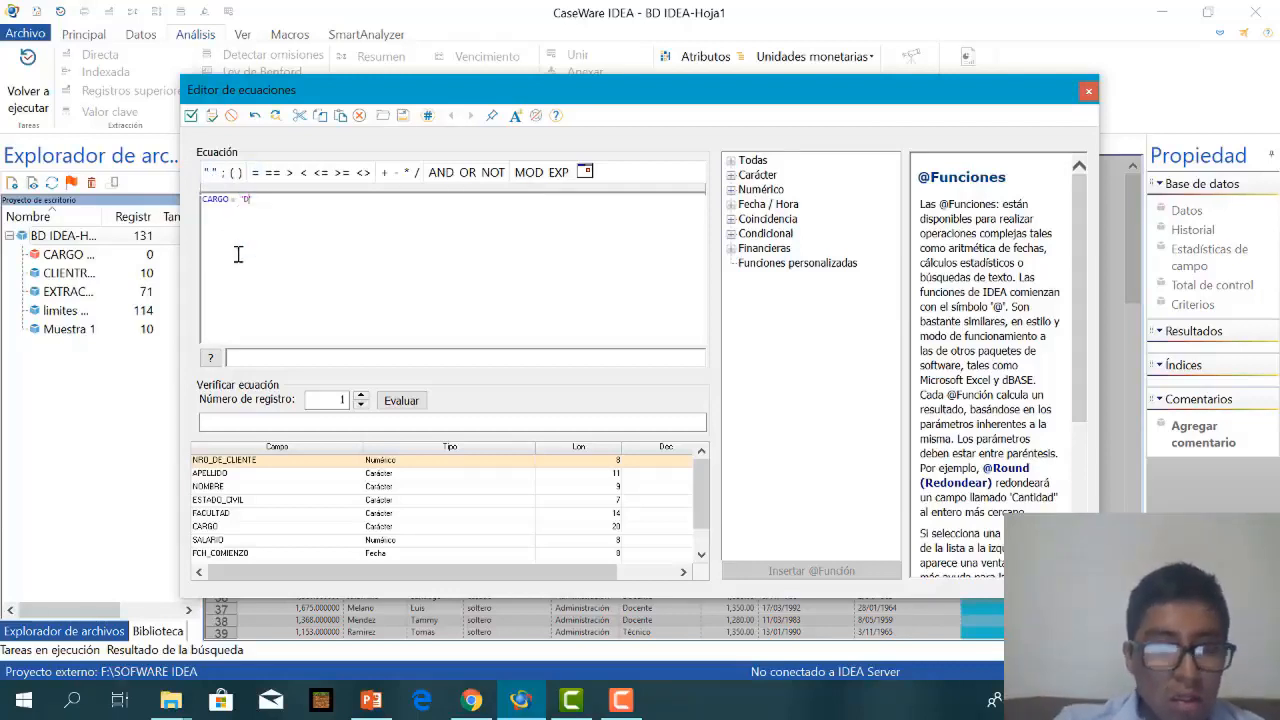
{"action": "type", "text": "Docente"}
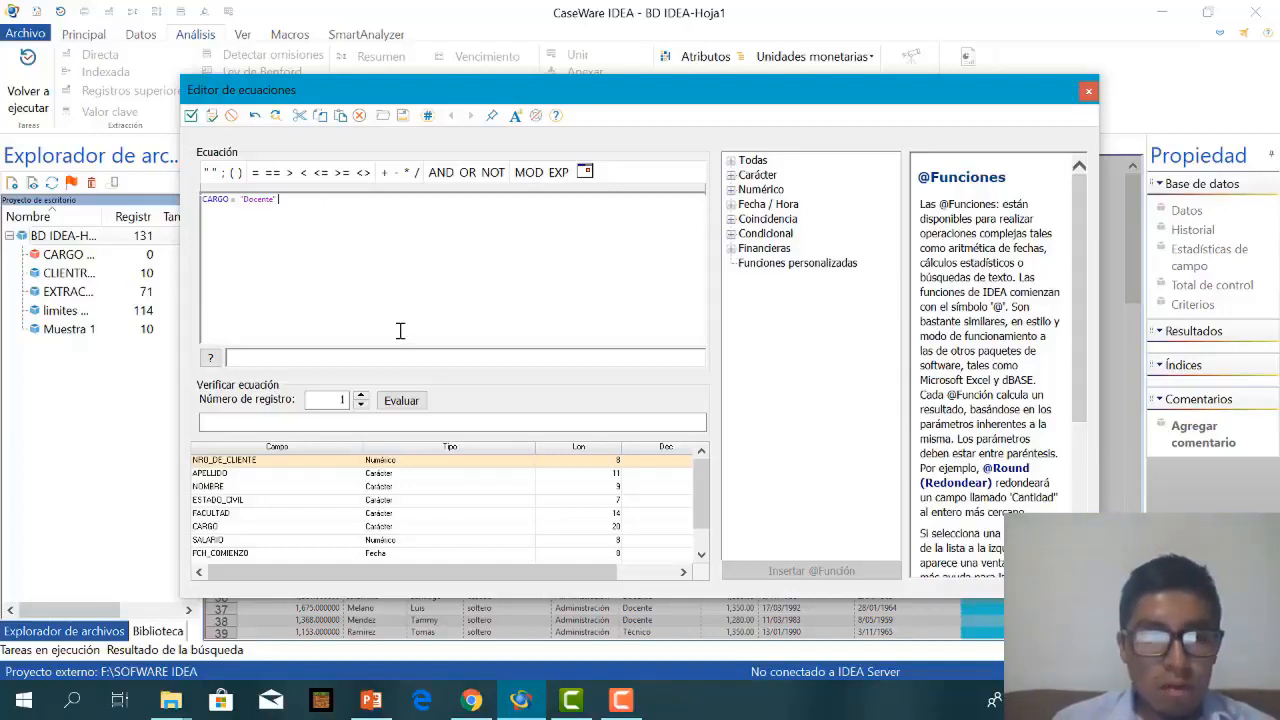
Validate the CARGO equation, accept it as the criterion and run the extraction to CARGO DE CLIENTES.
{"action": "left_click", "coordinate": [211, 115]}
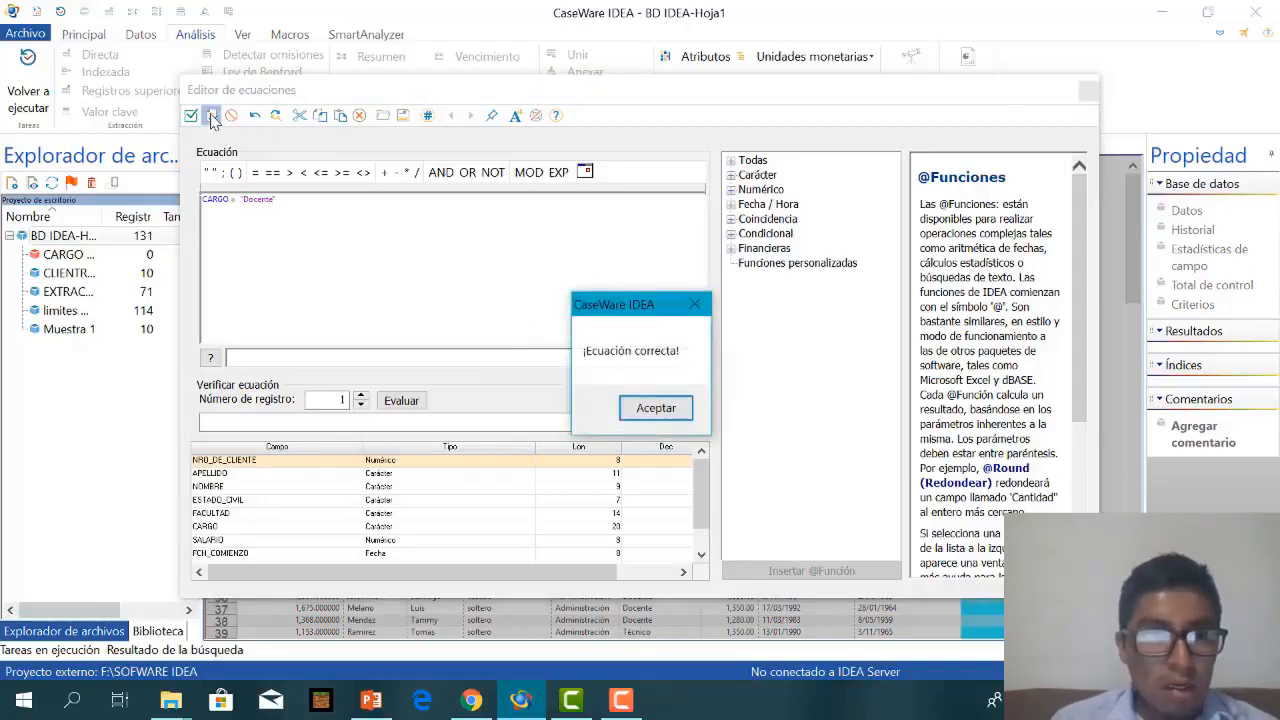
{"action": "left_click", "coordinate": [664, 410]}
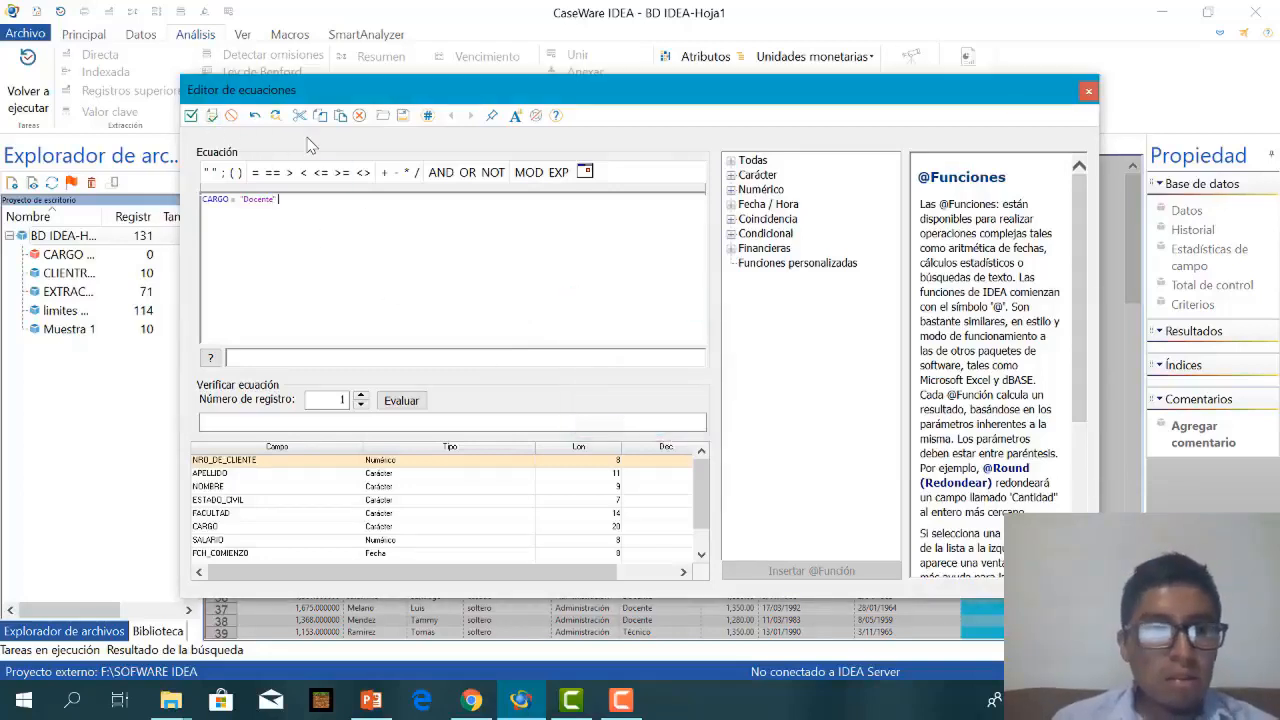
{"action": "left_click", "coordinate": [191, 116]}
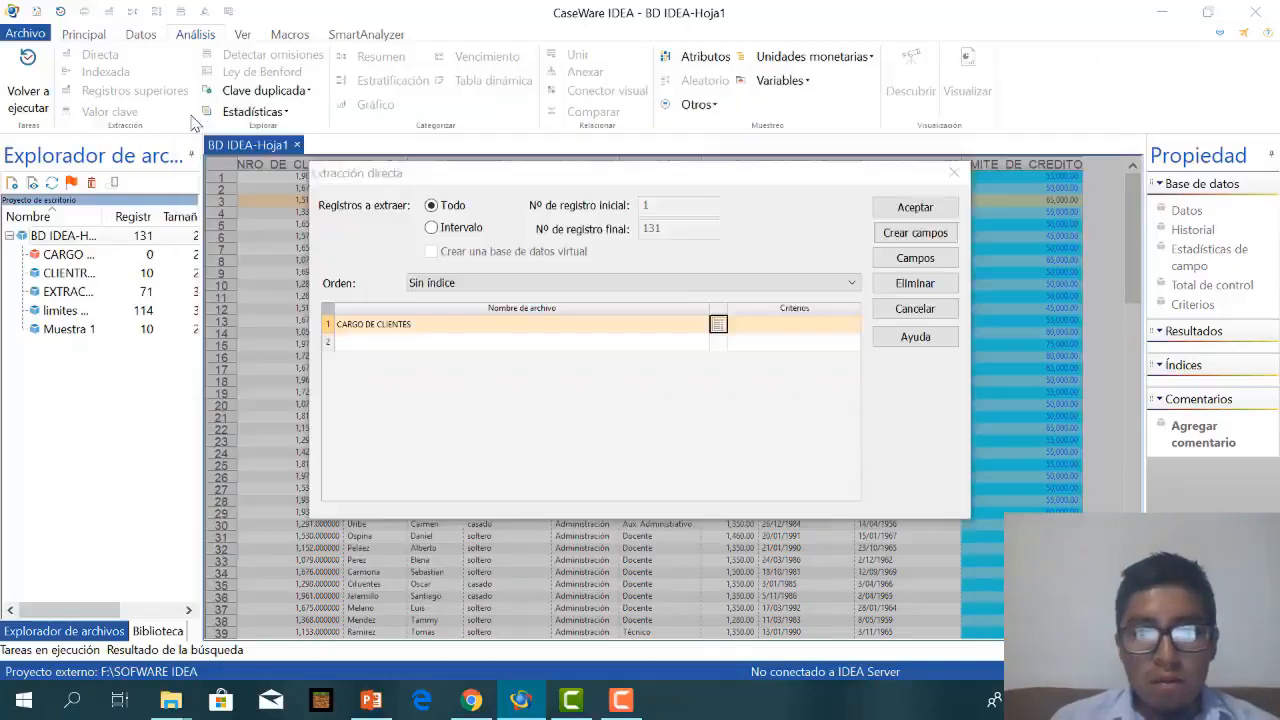
{"action": "left_click", "coordinate": [936, 214]}
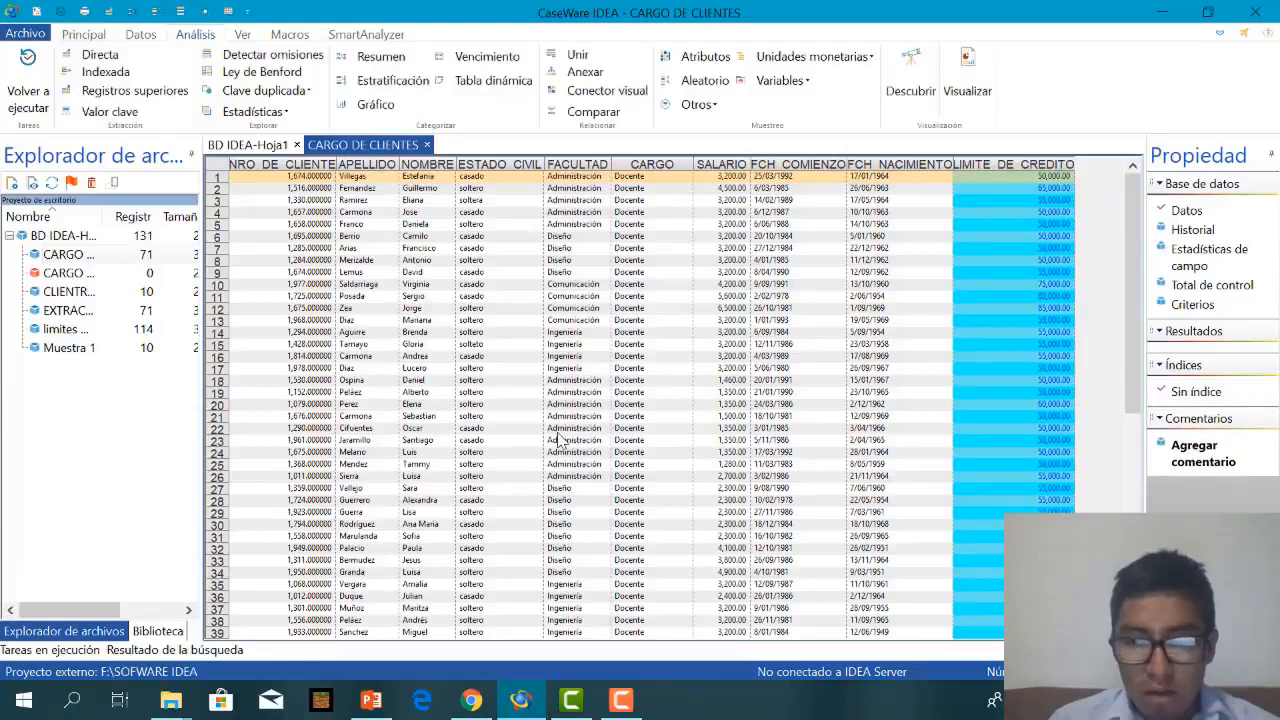